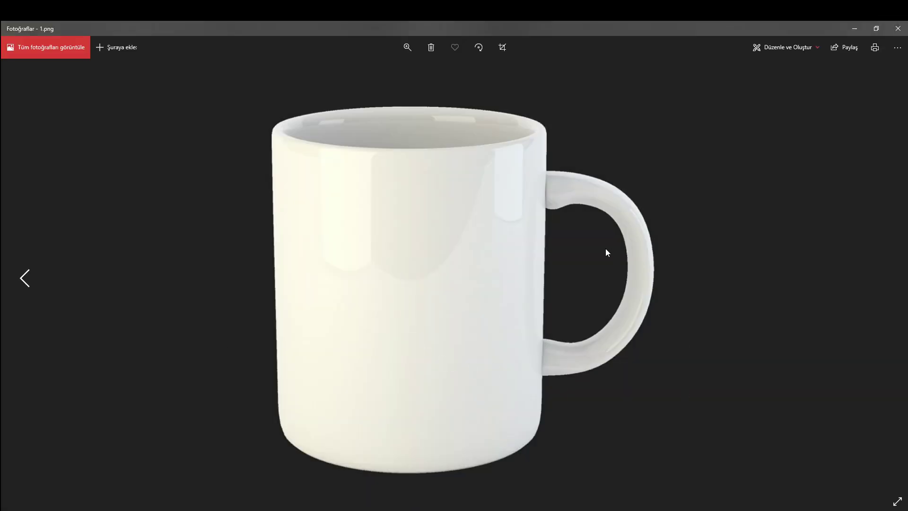
# Step: View the basketball photo, then close the viewer and place mug image 1 in the open Photoshop document
pyautogui.press('Left')
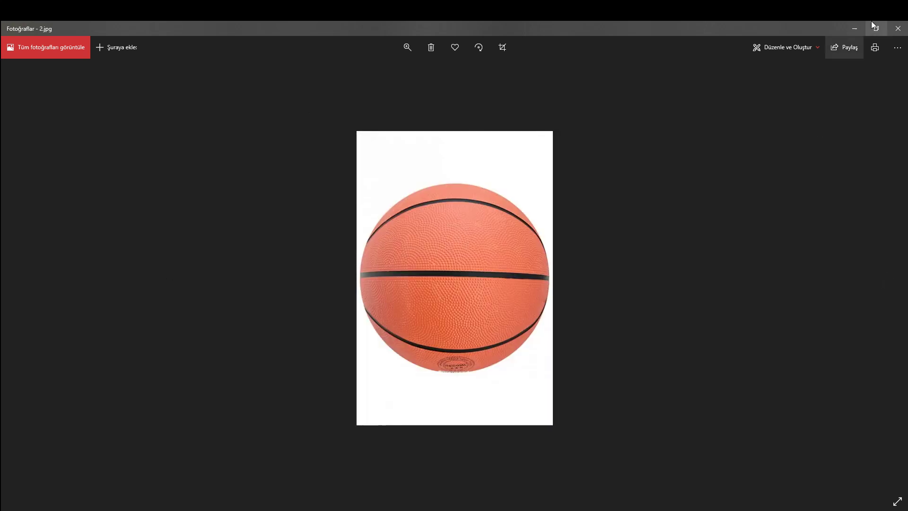
pyautogui.click(898, 29)
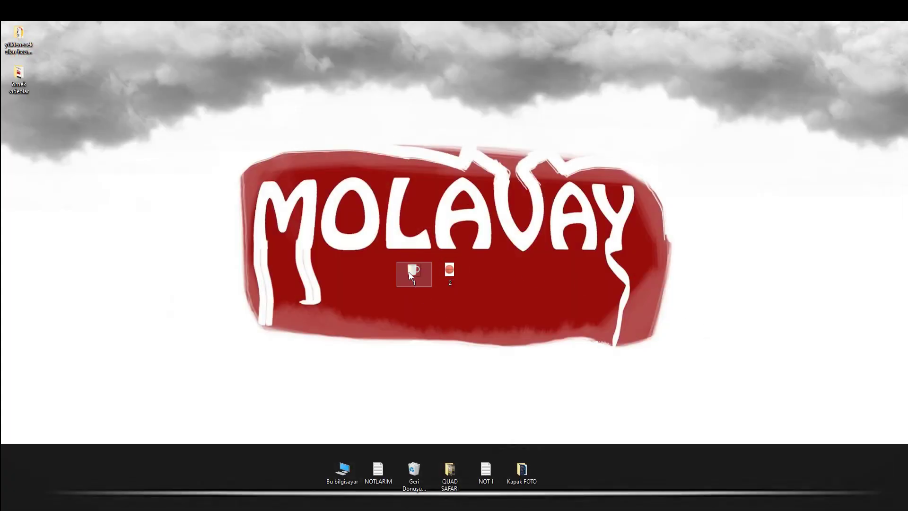
pyautogui.moveTo(409, 273); pyautogui.dragTo(338, 278)
pyautogui.press('Return')
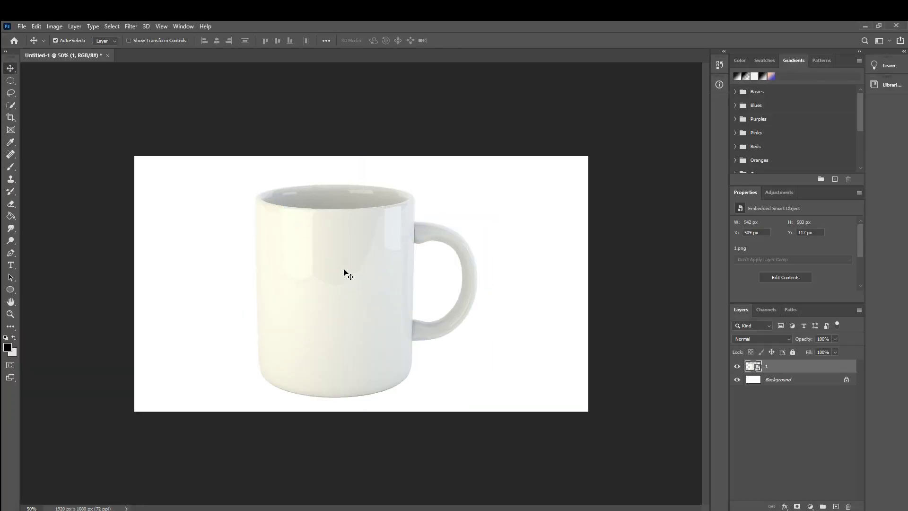
# Step: Scale the mug down to about 408 × 390 px and position it at the centre of the canvas
pyautogui.hotkey('ctrl', 't')
pyautogui.moveTo(489, 411); pyautogui.dragTo(340, 275)
pyautogui.press('Return')
pyautogui.moveTo(289, 216); pyautogui.dragTo(368, 286)
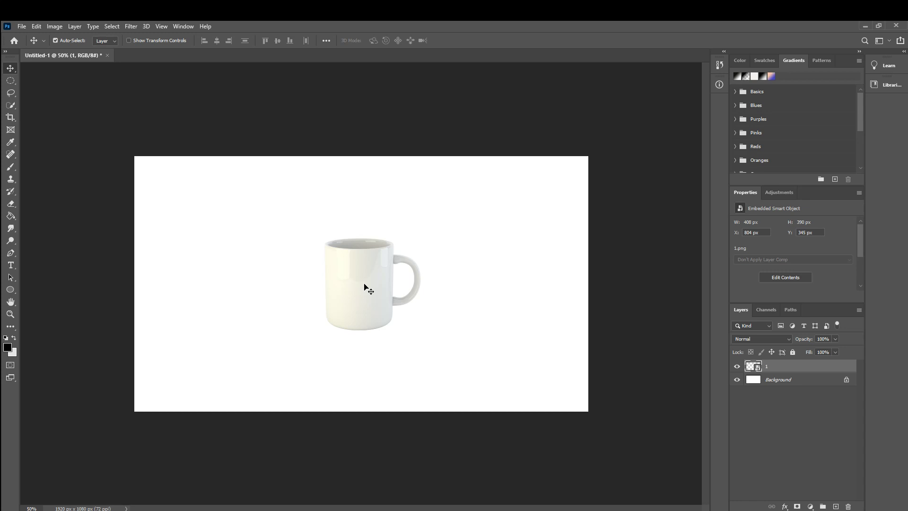
pyautogui.moveTo(364, 286)
pyautogui.mouseDown()
pyautogui.moveTo(361, 274)
pyautogui.moveTo(363, 285)
pyautogui.mouseUp()
pyautogui.click(424, 301)
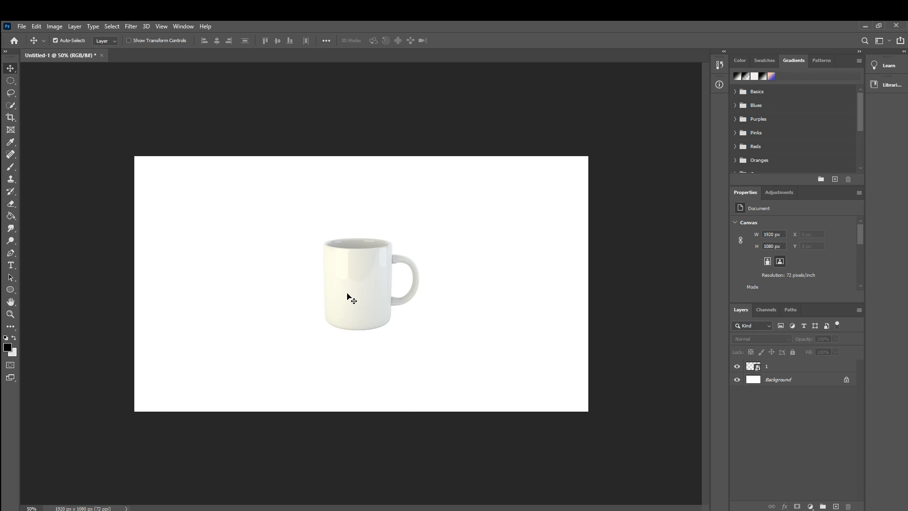
# Step: Add a new layer and draw a flat elliptical selection about 362 × 48 px below the mug
pyautogui.click(836, 507)
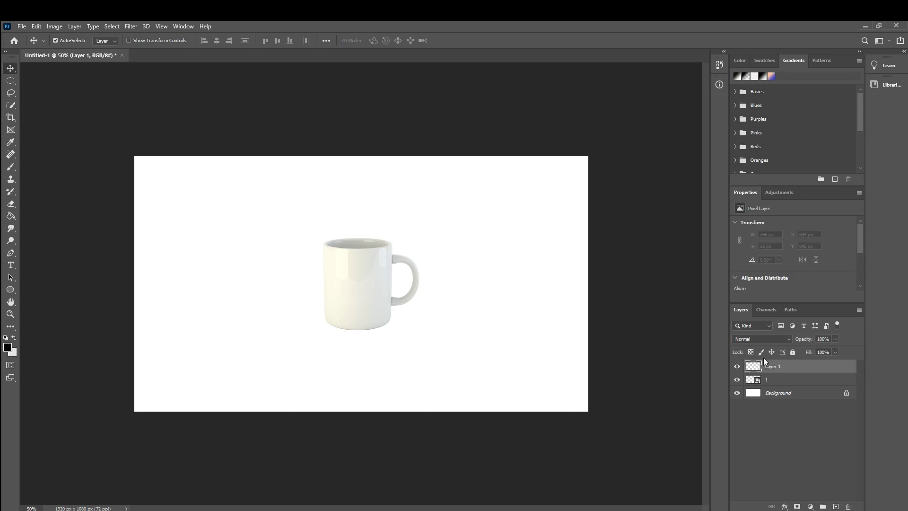
pyautogui.click(12, 83)
pyautogui.rightClick(13, 85)
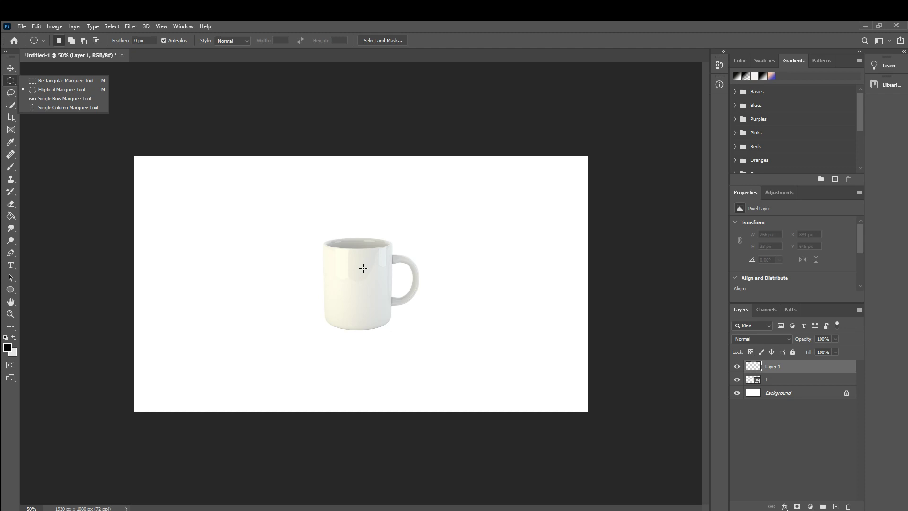
pyautogui.click(58, 89)
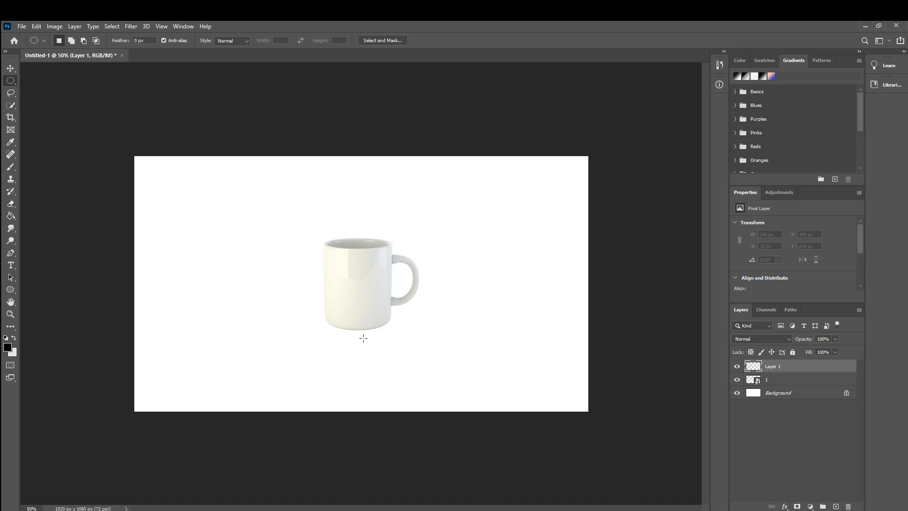
pyautogui.moveTo(361, 350); pyautogui.dragTo(446, 360)
# Step: Fill the elliptical selection on the new layer with black (000000) using the Paint Bucket
pyautogui.click(8, 348)
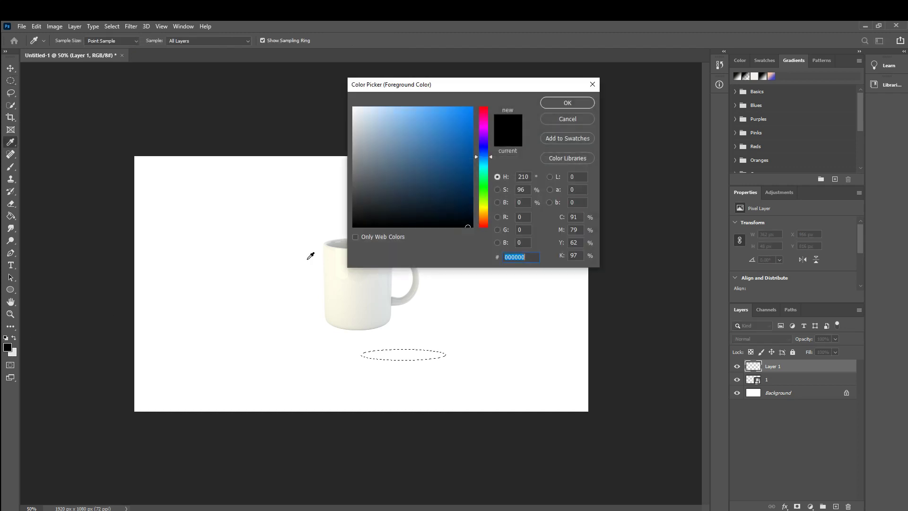
pyautogui.click(559, 103)
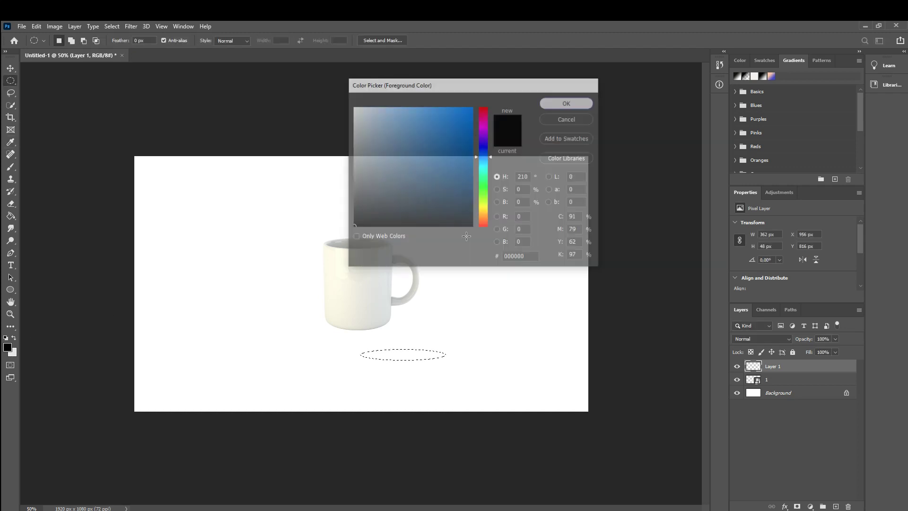
pyautogui.press('g')
pyautogui.click(399, 358)
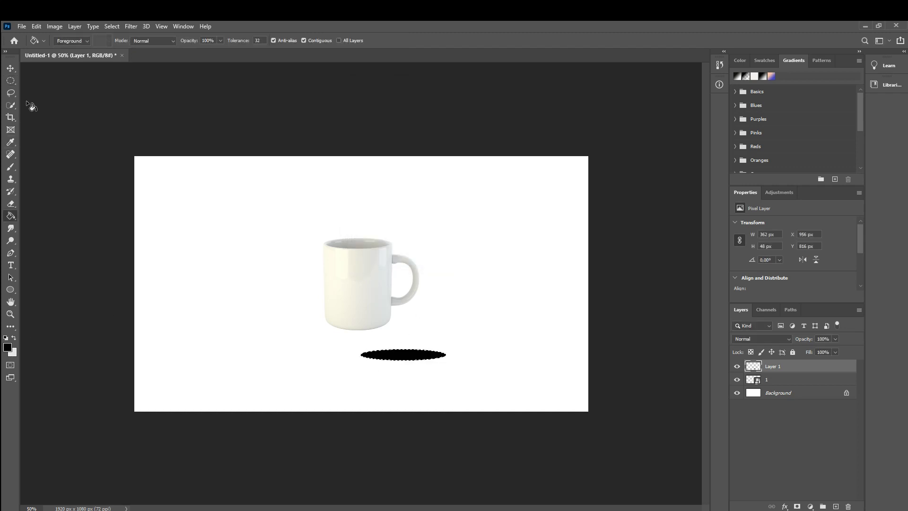
# Step: Deselect the filled ellipse and move it closer beneath the mug
pyautogui.click(10, 68)
pyautogui.hotkey('ctrl', 'd')
pyautogui.moveTo(410, 358); pyautogui.dragTo(403, 350)
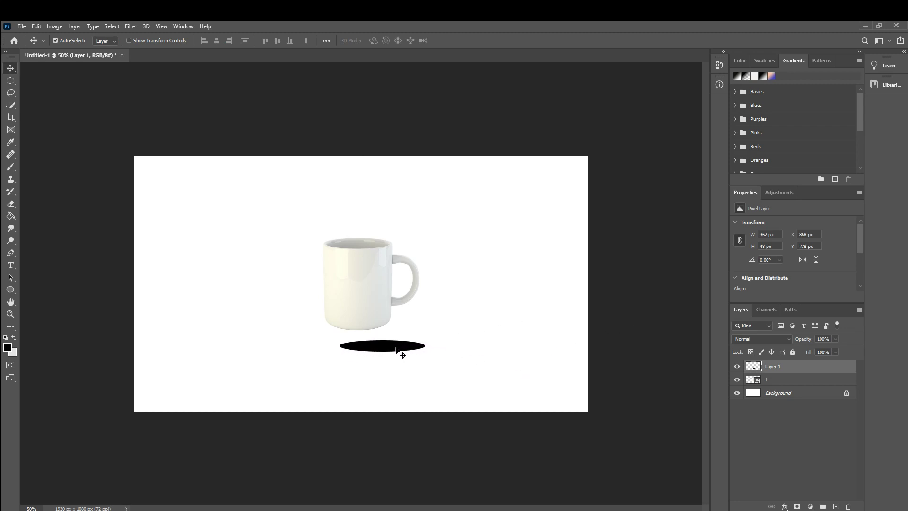
pyautogui.click(836, 339)
pyautogui.moveTo(816, 352); pyautogui.dragTo(799, 350)
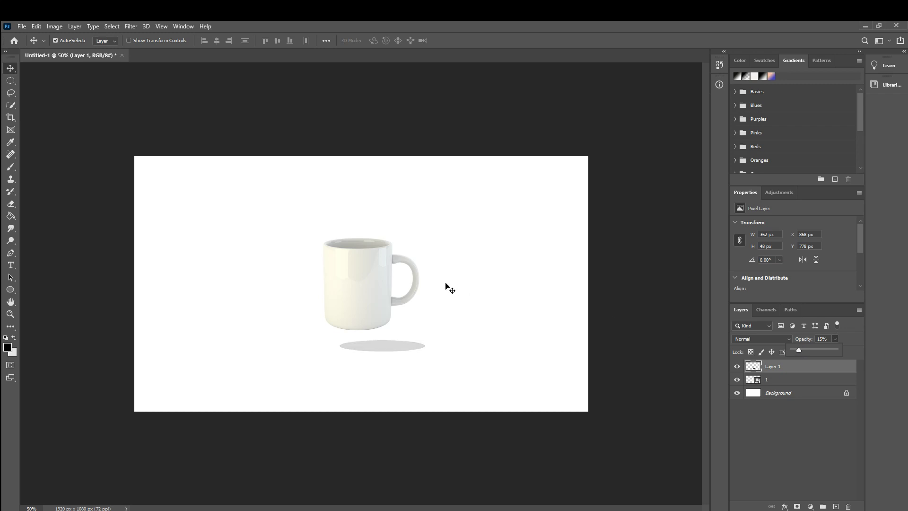
pyautogui.click(448, 288)
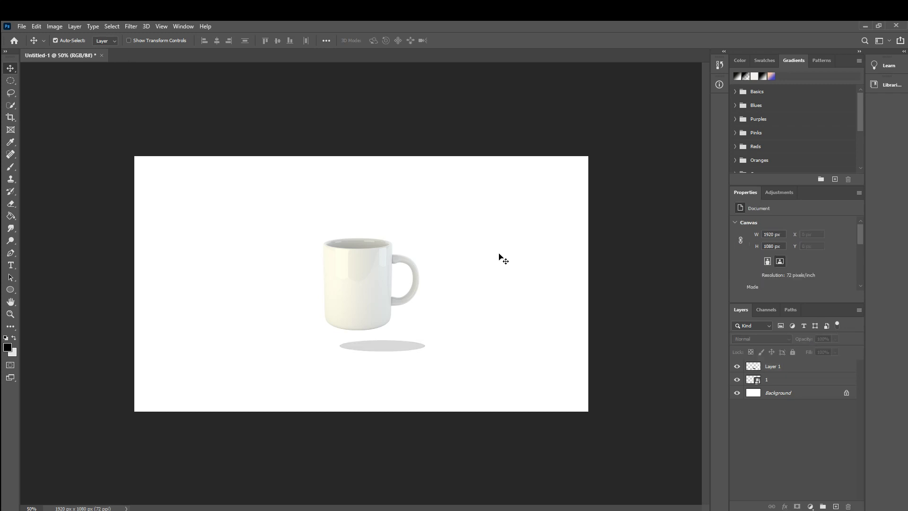
pyautogui.hotkey('ctrl', 'z')
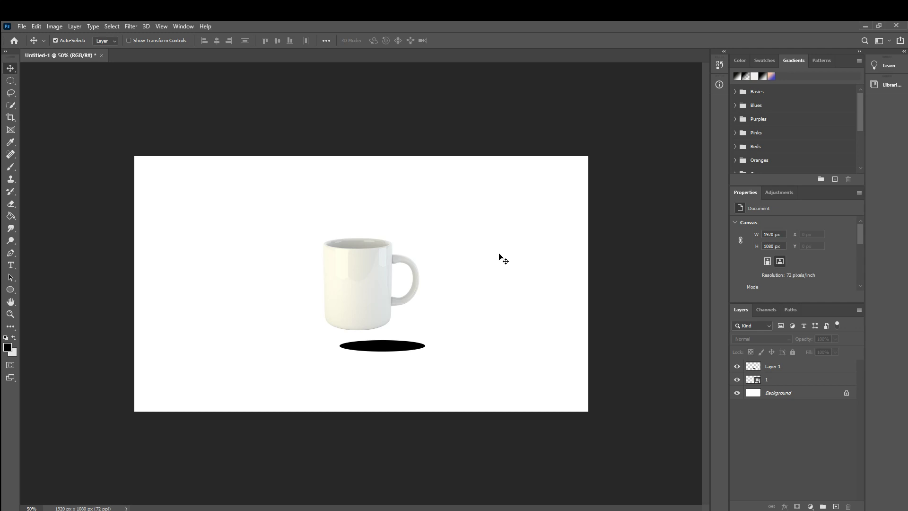
# Step: Apply a Gaussian Blur with a radius of 30 pixels to the black ellipse under the mug
pyautogui.click(392, 350)
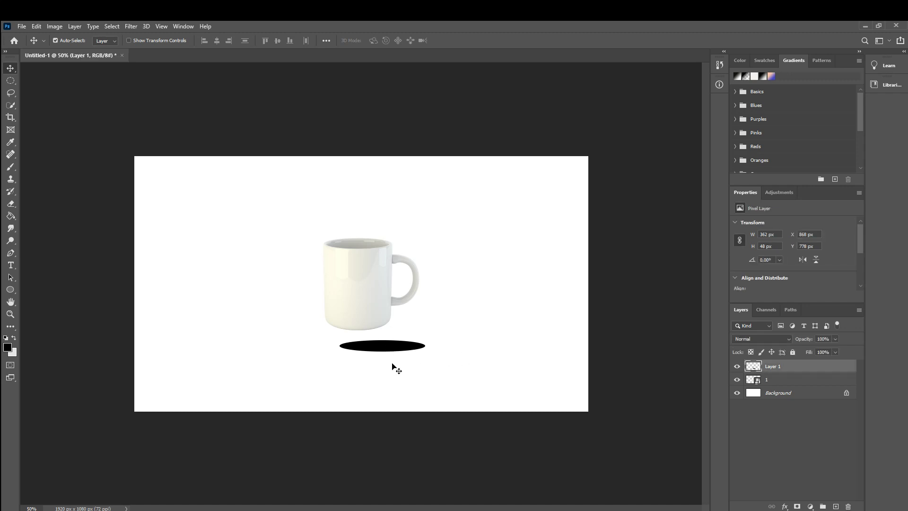
pyautogui.click(137, 28)
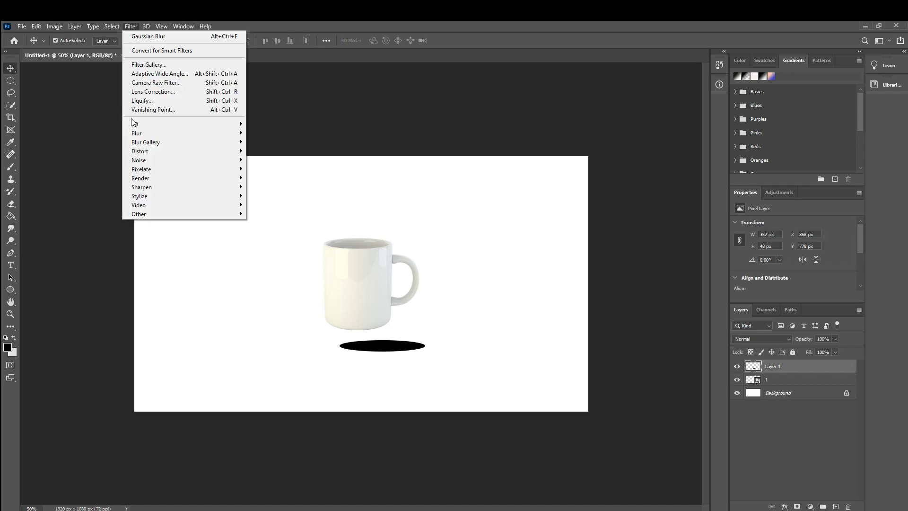
pyautogui.moveTo(155, 136)
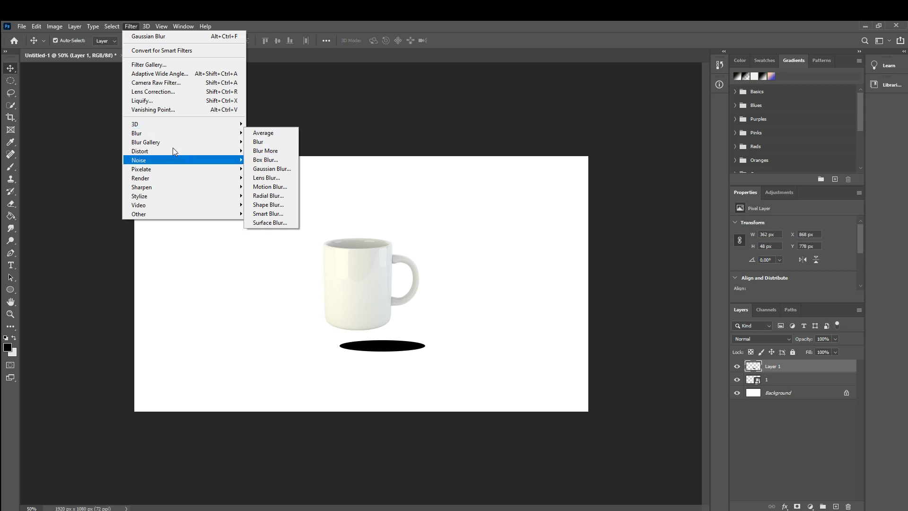
pyautogui.click(271, 169)
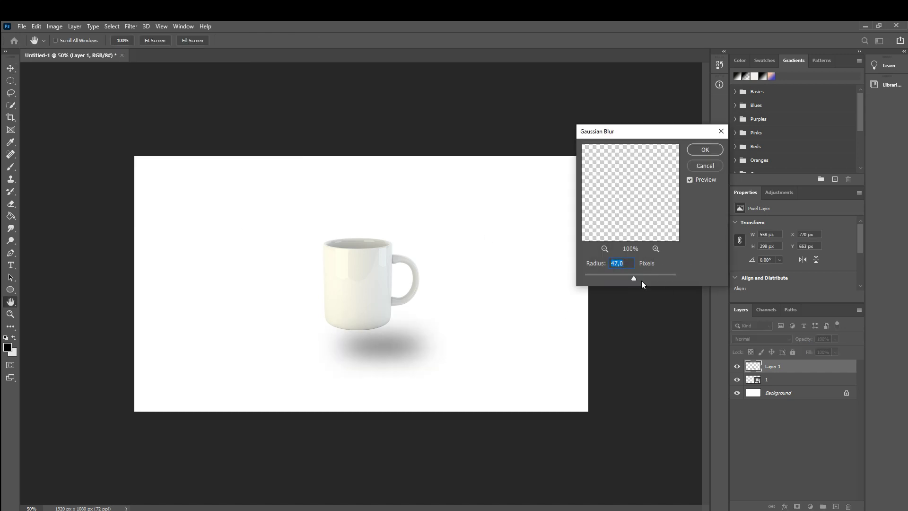
pyautogui.write('20')
pyautogui.moveTo(621, 263); pyautogui.dragTo(566, 256)
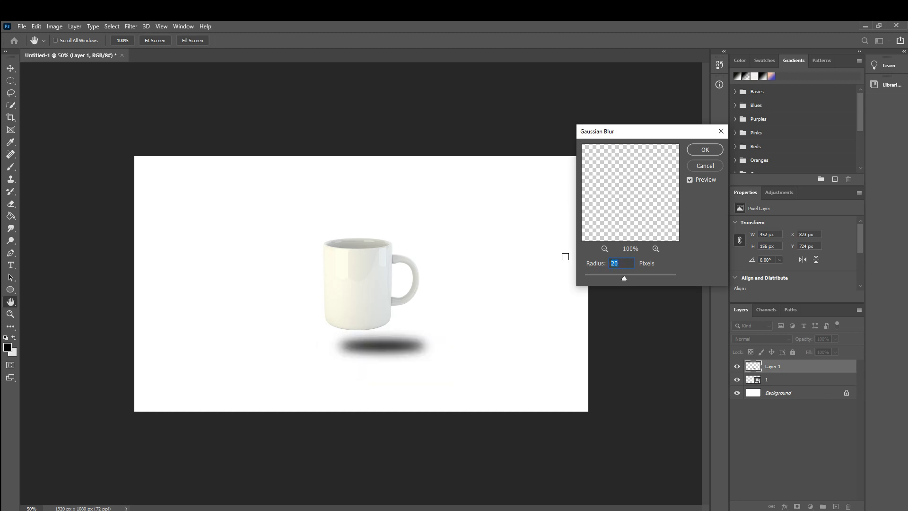
pyautogui.write('25')
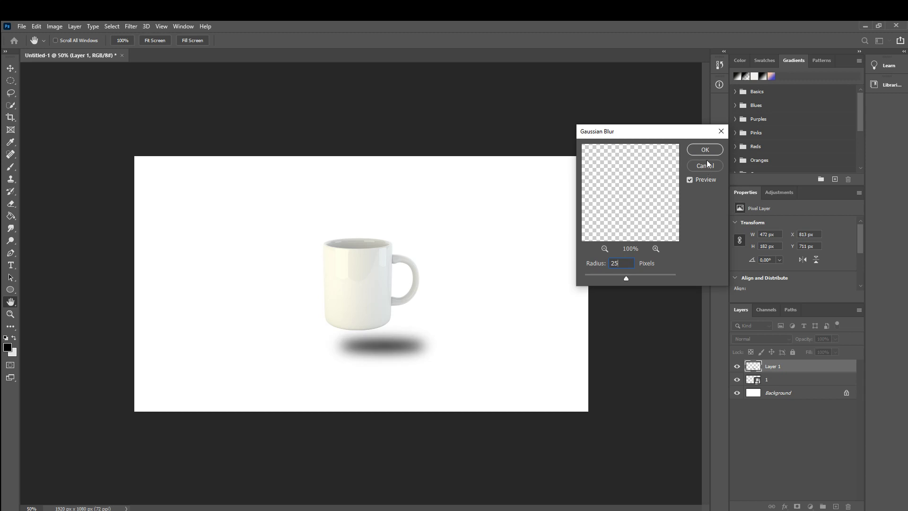
pyautogui.doubleClick(614, 263)
pyautogui.write('30')
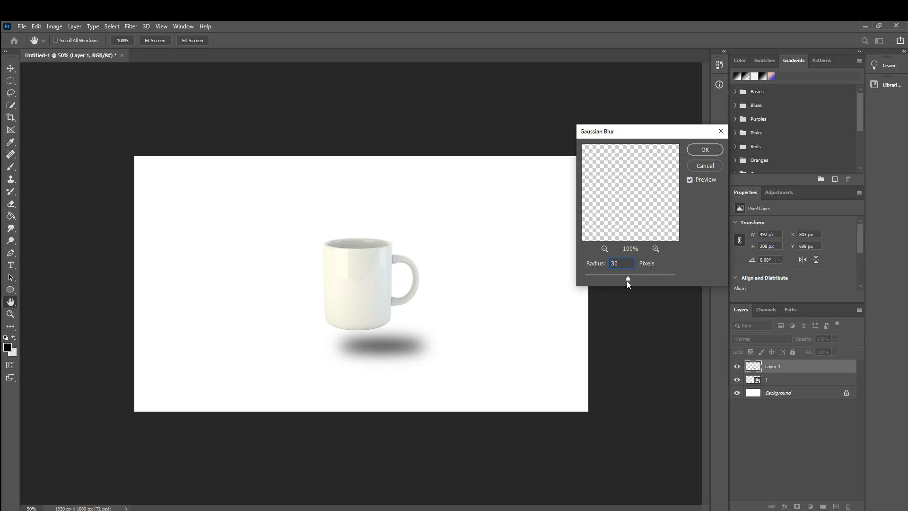
pyautogui.moveTo(626, 280); pyautogui.dragTo(595, 260)
pyautogui.click(627, 264)
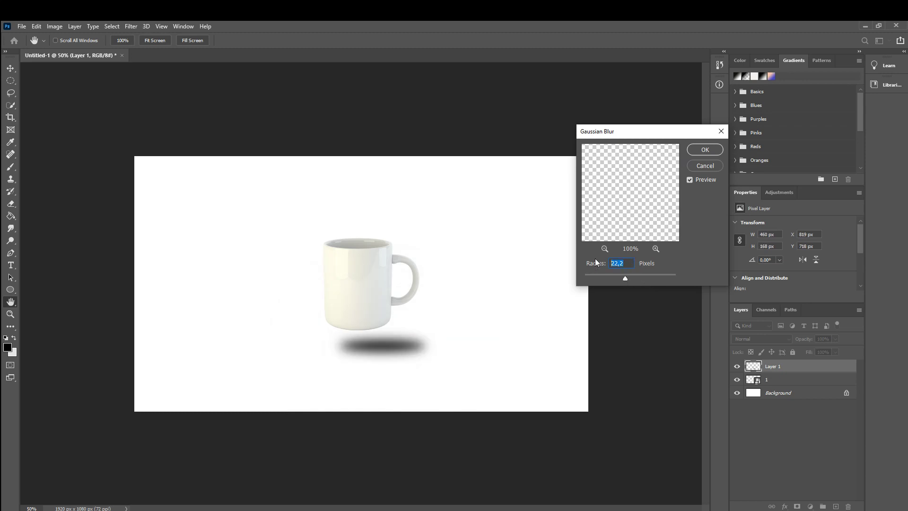
pyautogui.write('30')
pyautogui.click(714, 150)
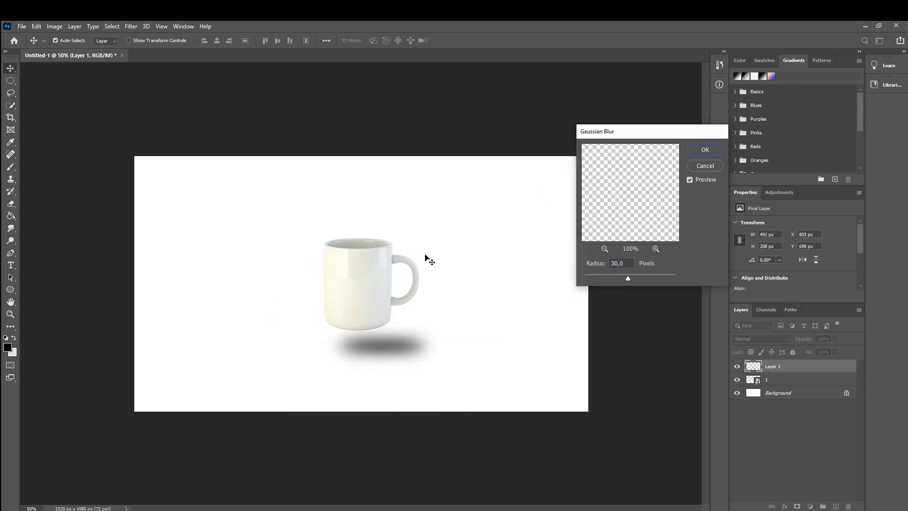
# Step: Apply a Box Blur with a radius of 45 pixels to the blurred ellipse
pyautogui.click(127, 26)
pyautogui.moveTo(185, 134)
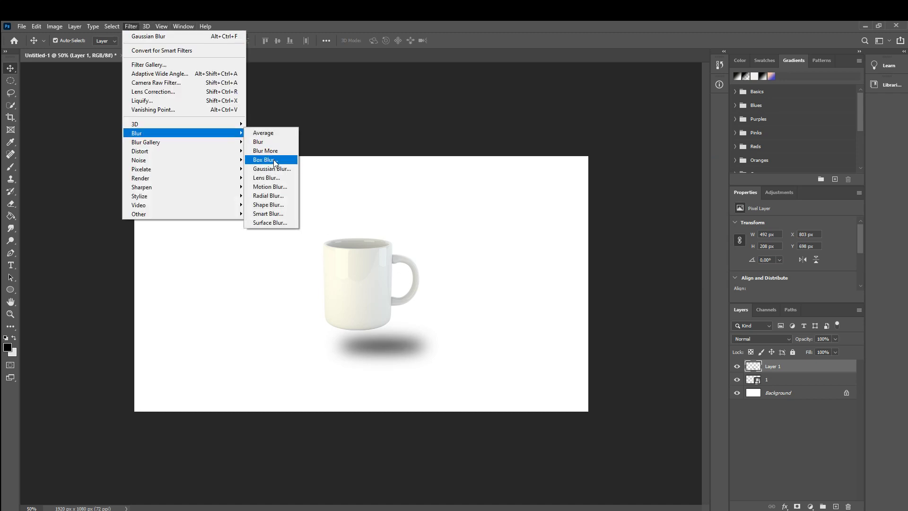
pyautogui.click(265, 160)
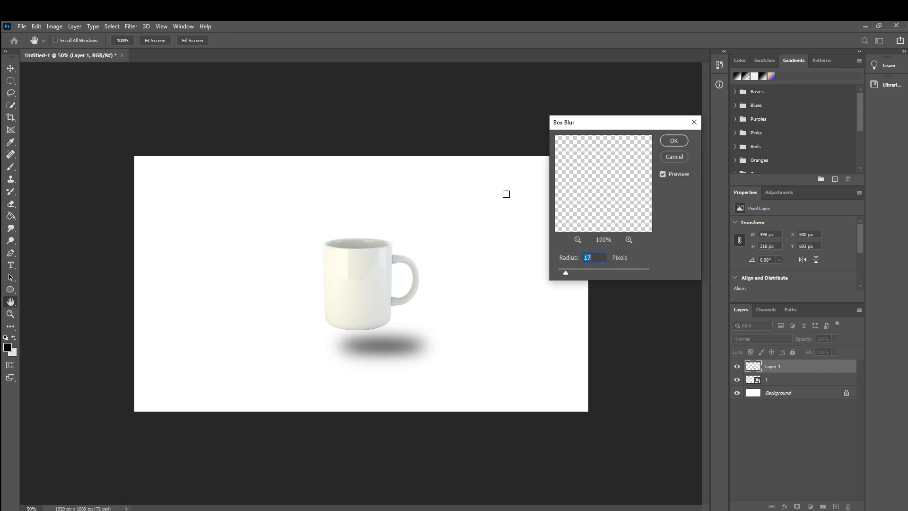
pyautogui.moveTo(589, 274); pyautogui.dragTo(578, 271)
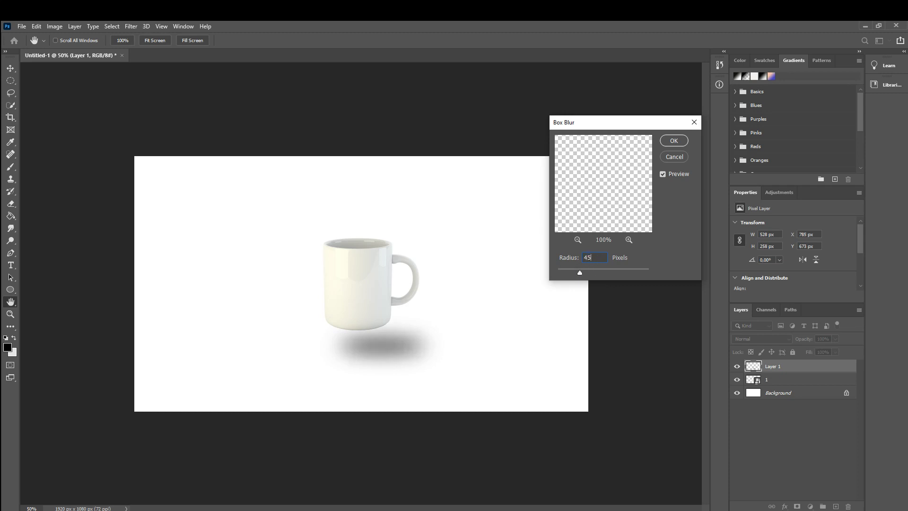
pyautogui.press('Return')
# Step: Move the blurred shadow against the mug's base and place Layer 1 beneath the mug layer
pyautogui.moveTo(370, 338); pyautogui.dragTo(371, 319)
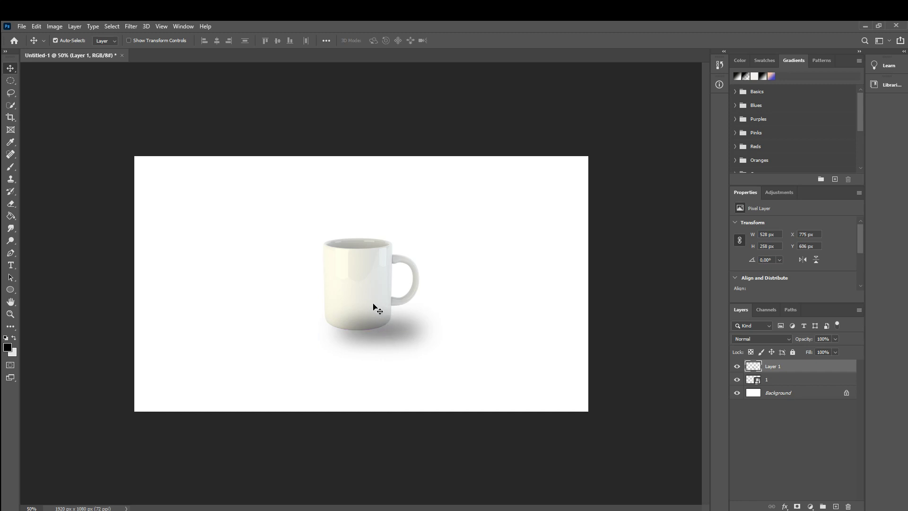
pyautogui.moveTo(391, 336); pyautogui.dragTo(397, 342)
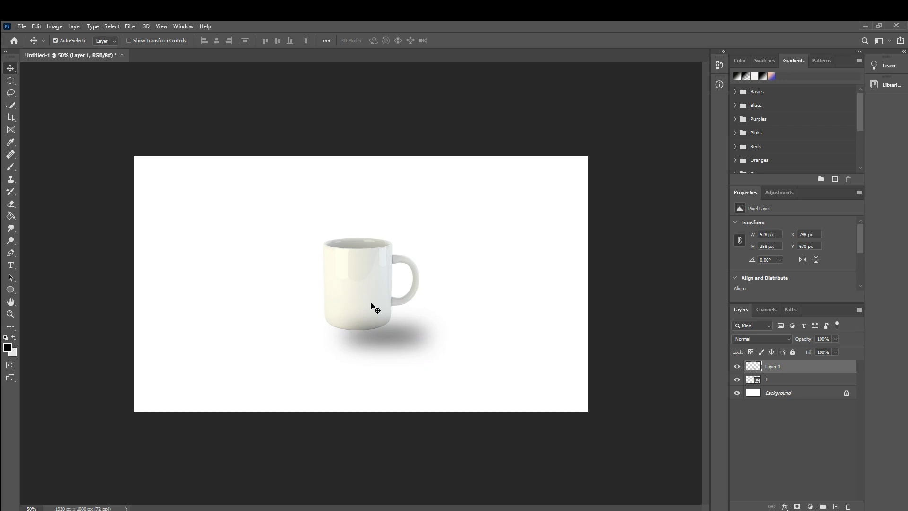
pyautogui.moveTo(778, 368); pyautogui.dragTo(778, 381)
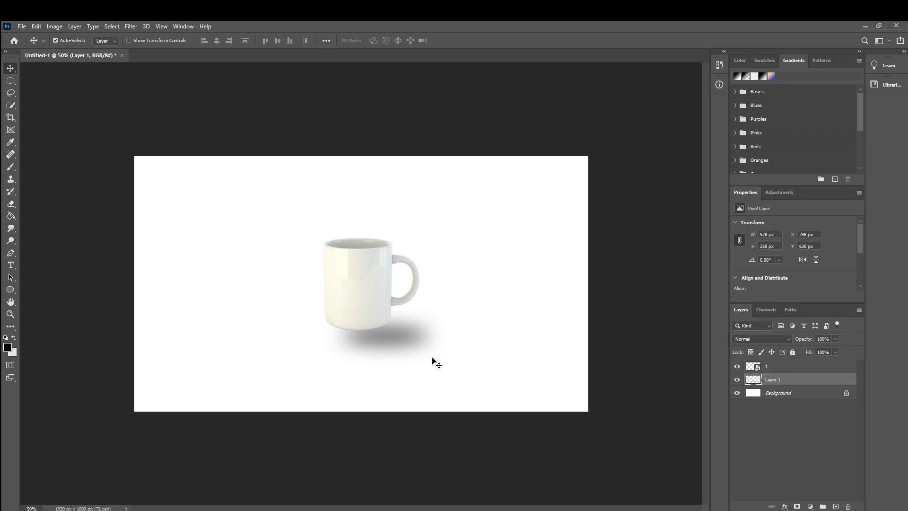
pyautogui.moveTo(386, 330)
pyautogui.mouseDown()
pyautogui.moveTo(384, 313)
pyautogui.moveTo(386, 336)
pyautogui.moveTo(400, 338)
pyautogui.mouseUp()
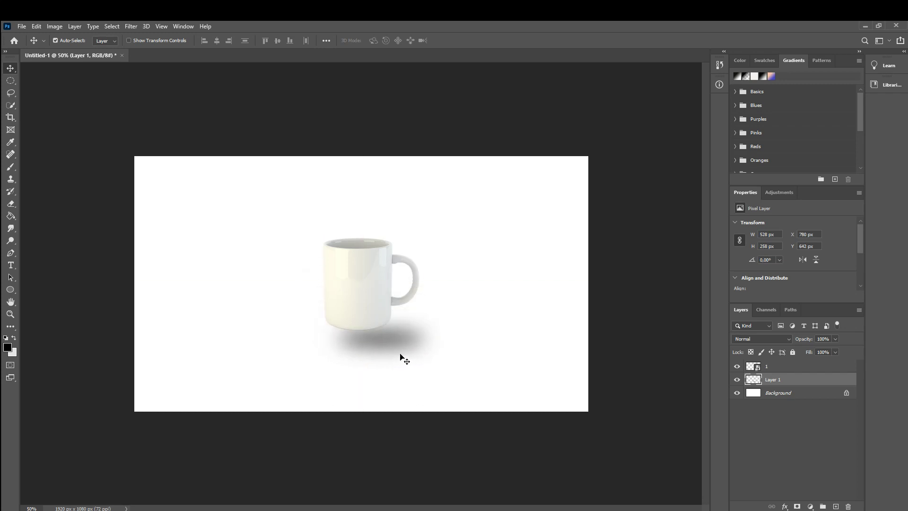
# Step: Reduce the shadow layer's opacity to 63% and shift the shadow slightly toward the mug's handle side
pyautogui.press('ctrl')
pyautogui.click(834, 339)
pyautogui.moveTo(817, 348); pyautogui.dragTo(821, 351)
pyautogui.moveTo(397, 334); pyautogui.dragTo(405, 329)
# Step: Enlarge the shadow to about 599 × 292 px and fit it under the mug's base
pyautogui.hotkey('ctrl', 't')
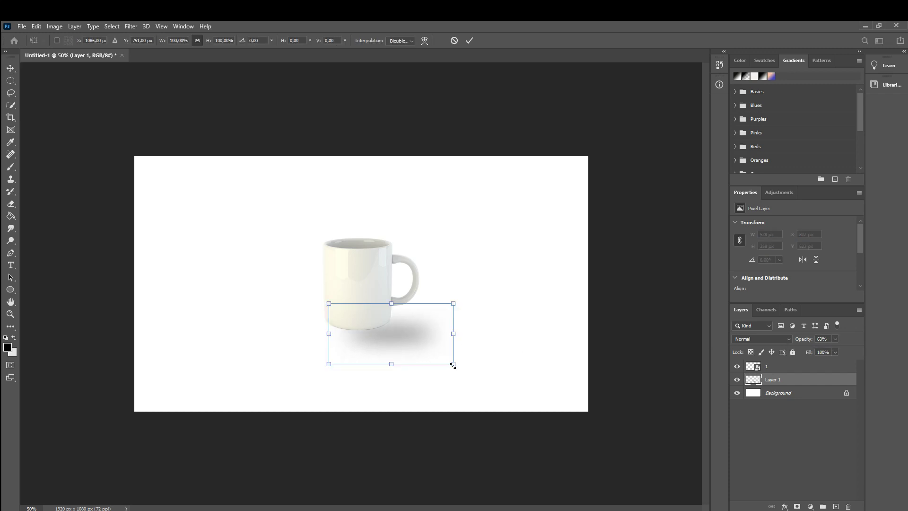
pyautogui.moveTo(454, 365); pyautogui.dragTo(472, 377)
pyautogui.moveTo(425, 342); pyautogui.dragTo(418, 335)
pyautogui.press('Return')
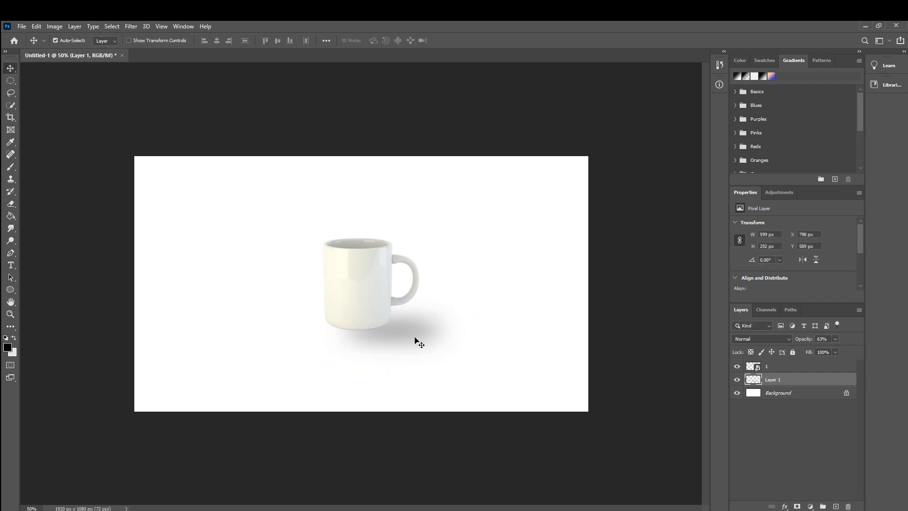
# Step: Reposition the enlarged shadow beneath the mug and set its layer opacity to about 79%
pyautogui.moveTo(415, 337)
pyautogui.mouseDown()
pyautogui.moveTo(393, 339)
pyautogui.moveTo(428, 335)
pyautogui.mouseUp()
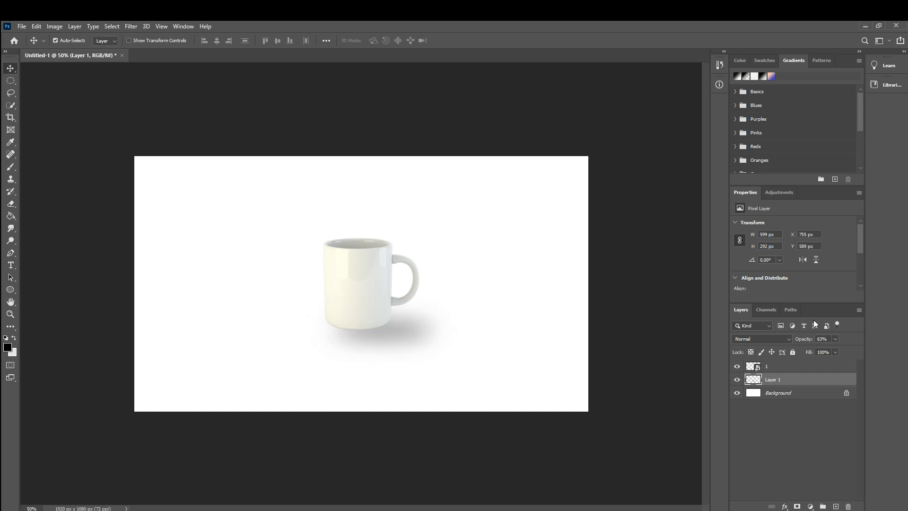
pyautogui.moveTo(842, 348); pyautogui.dragTo(843, 348)
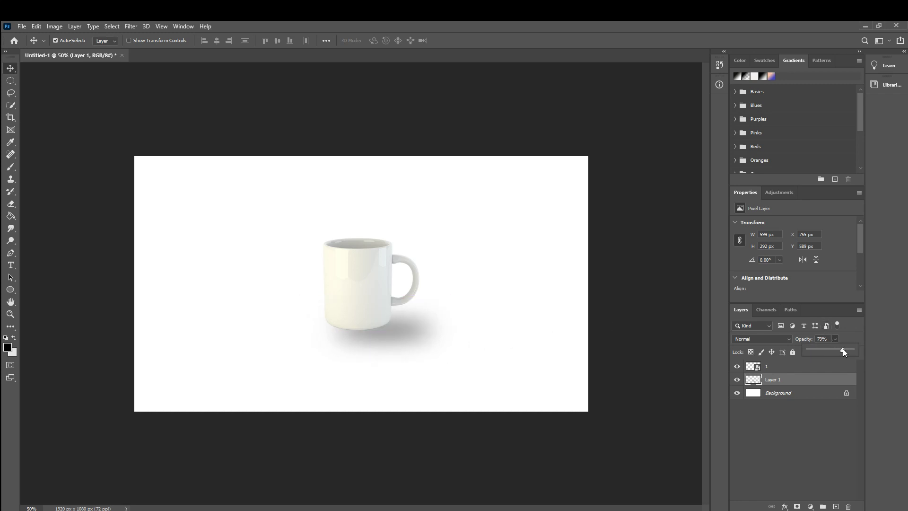
# Step: Nudge the shadow slightly closer to the mug's base beneath the handle and deselect its layer
pyautogui.moveTo(401, 335); pyautogui.dragTo(407, 327)
pyautogui.click(489, 362)
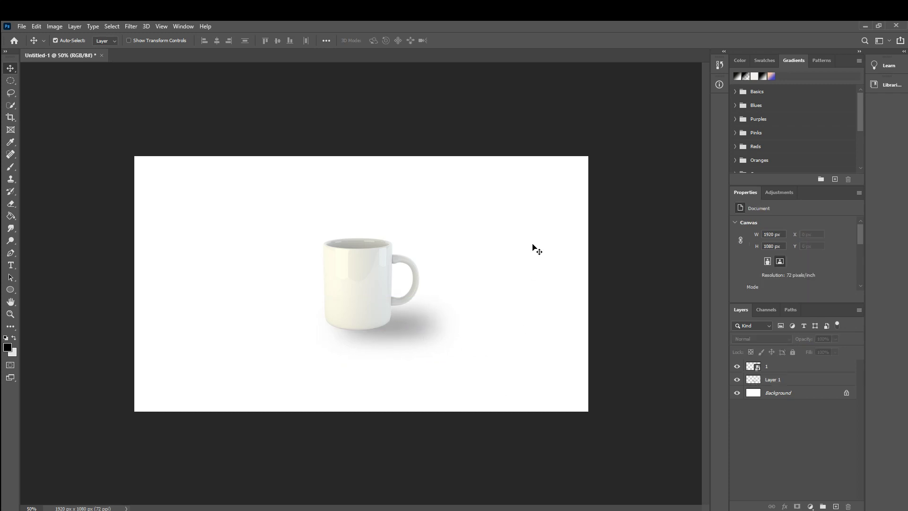
# Step: Delete the mug and shadow layers, and place the basketball image 2.jpg at the centre of the canvas
pyautogui.click(363, 292)
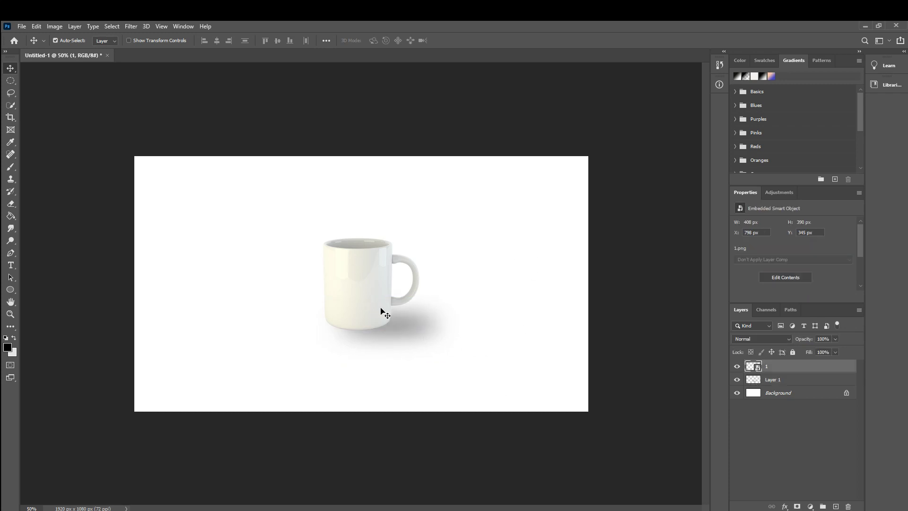
pyautogui.press('Delete')
pyautogui.press('Delete')
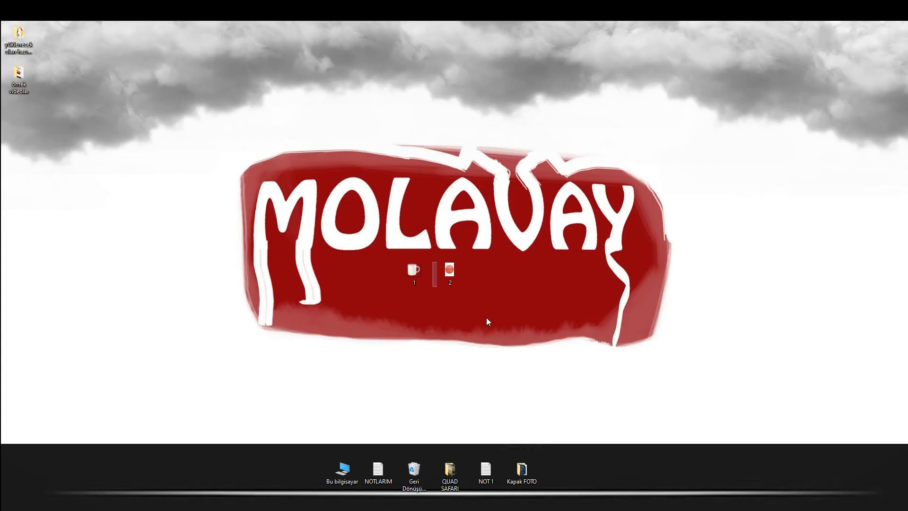
pyautogui.moveTo(451, 271); pyautogui.dragTo(380, 308)
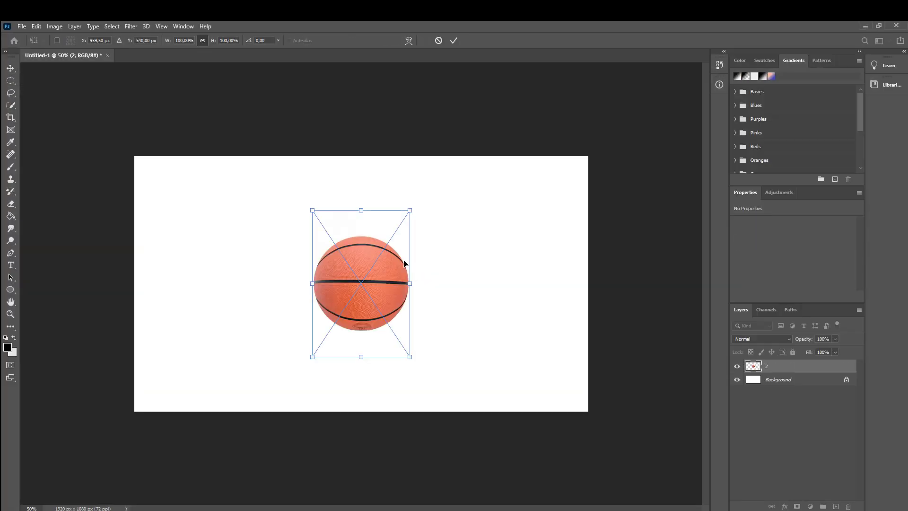
pyautogui.press('Return')
# Step: Remove the white area around the basketball with the Magic Eraser, hiding the Background layer during the erasing and showing it again
pyautogui.click(737, 380)
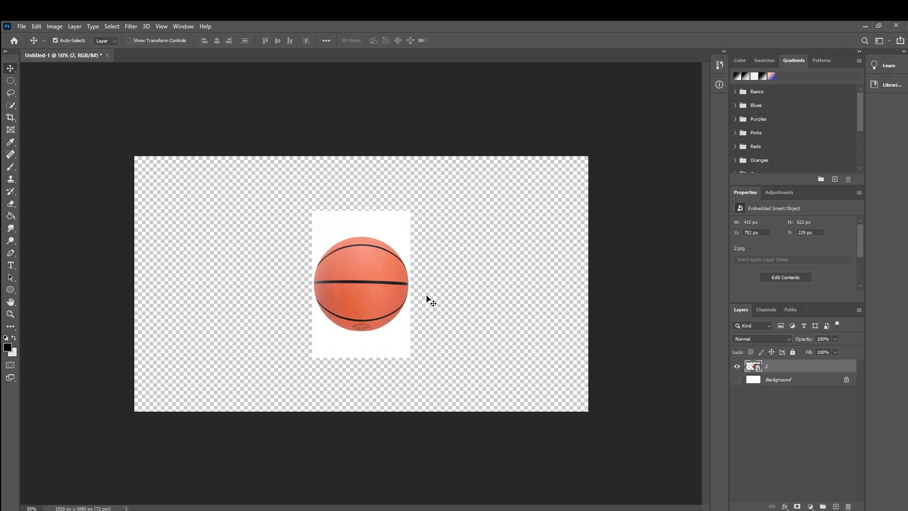
pyautogui.click(11, 205)
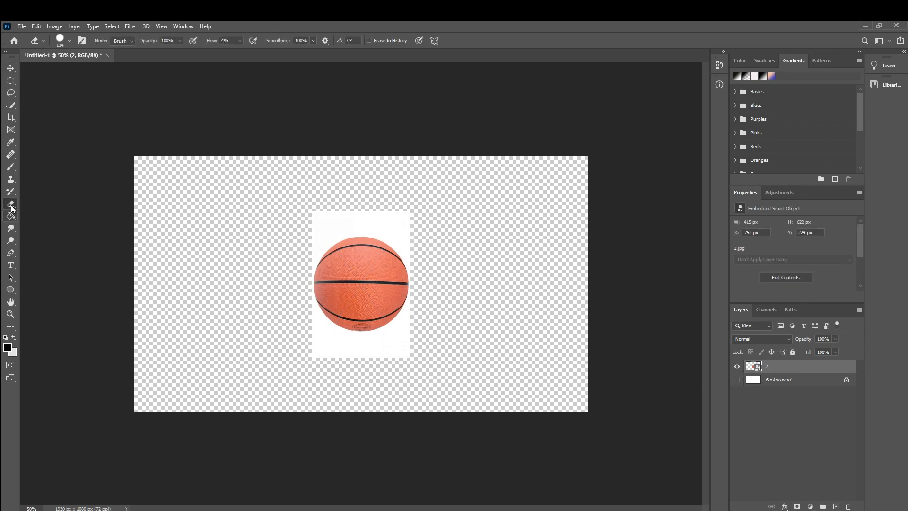
pyautogui.click(47, 220)
pyautogui.click(378, 222)
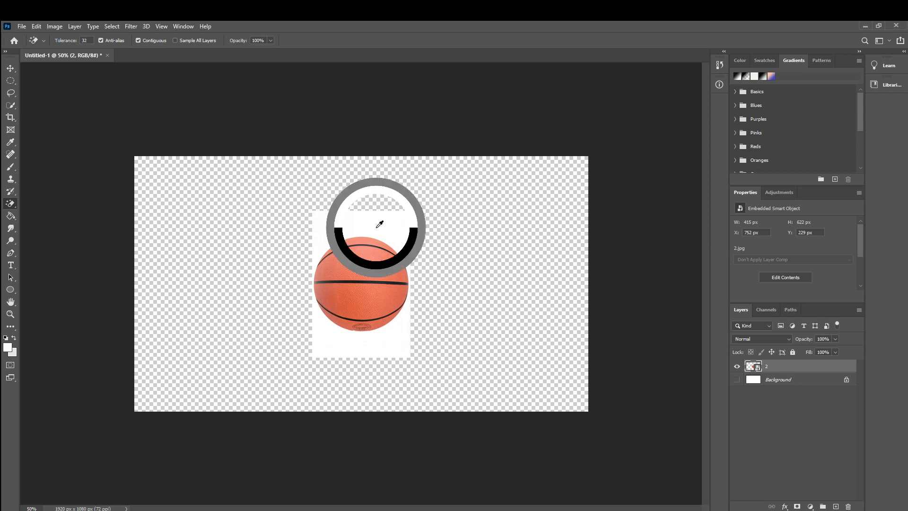
pyautogui.press('Return')
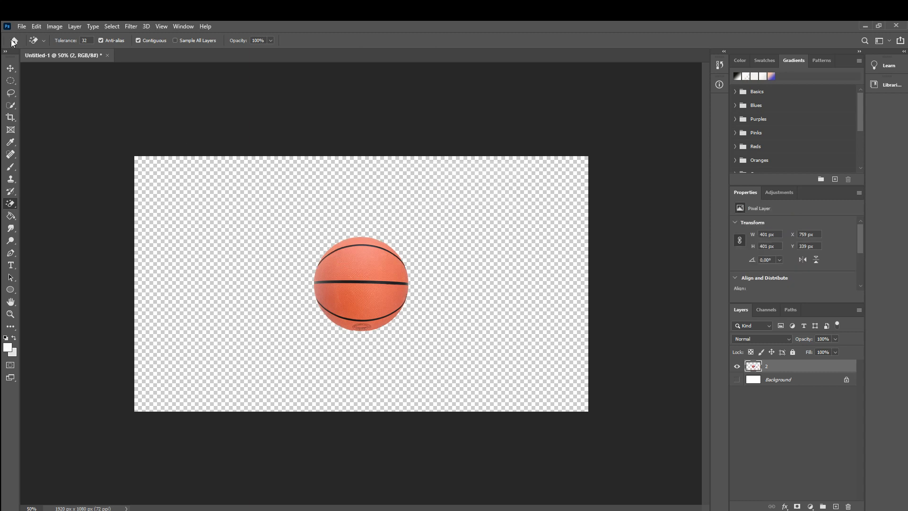
pyautogui.click(10, 67)
pyautogui.click(736, 379)
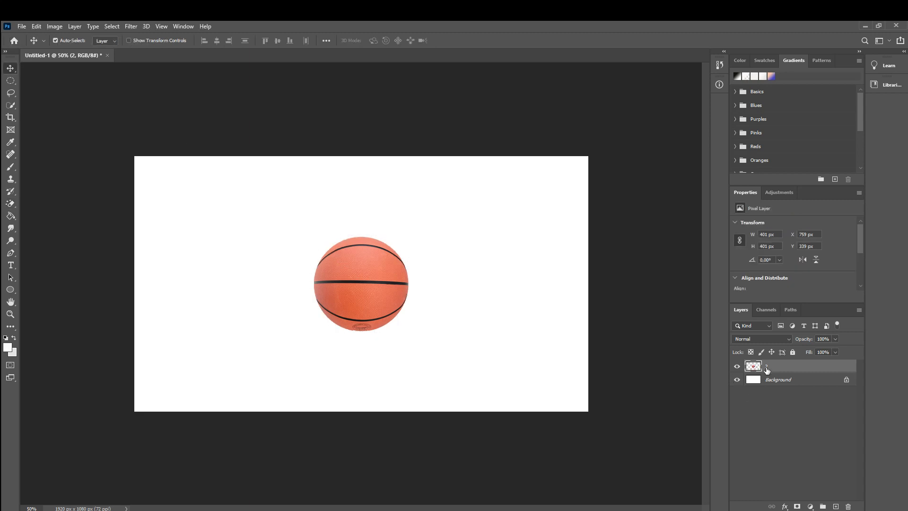
# Step: Reposition the basketball slightly higher near the centre of the canvas
pyautogui.click(491, 309)
pyautogui.click(400, 301)
pyautogui.hotkey('ctrl', '+')
pyautogui.hotkey('ctrl', '+')
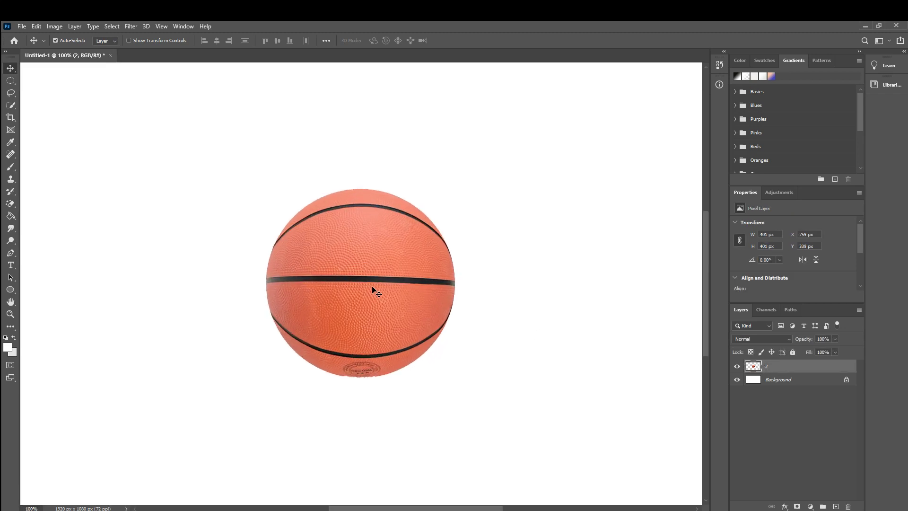
pyautogui.moveTo(365, 262); pyautogui.dragTo(365, 203)
pyautogui.hotkey('ctrl', '-')
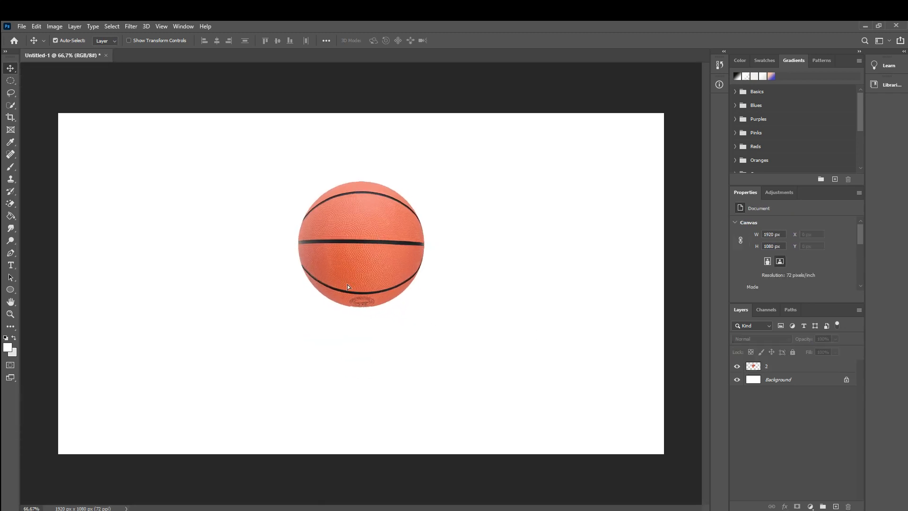
pyautogui.moveTo(347, 285); pyautogui.dragTo(348, 267)
pyautogui.moveTo(423, 235); pyautogui.dragTo(403, 263)
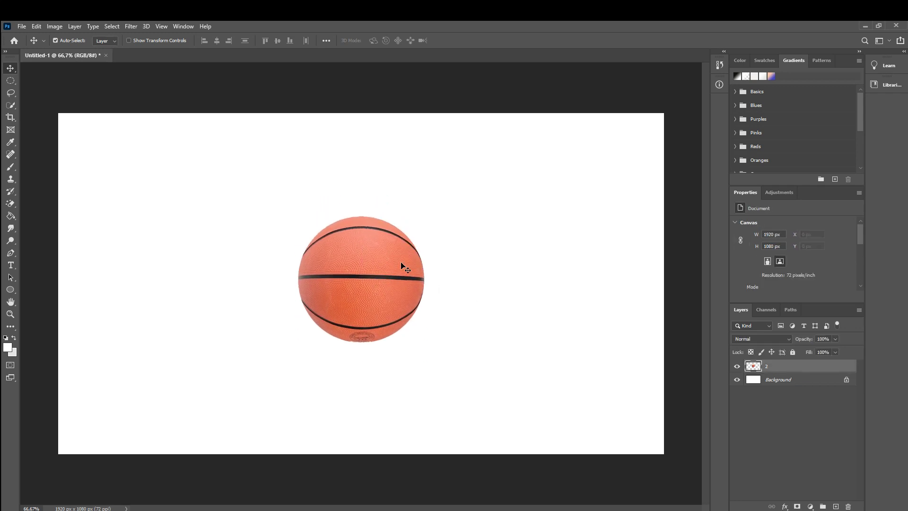
# Step: Scale the basketball down to about 376 × 376 px and move it slightly upward
pyautogui.hotkey('ctrl', 't')
pyautogui.moveTo(425, 342); pyautogui.dragTo(415, 333)
pyautogui.press('Return')
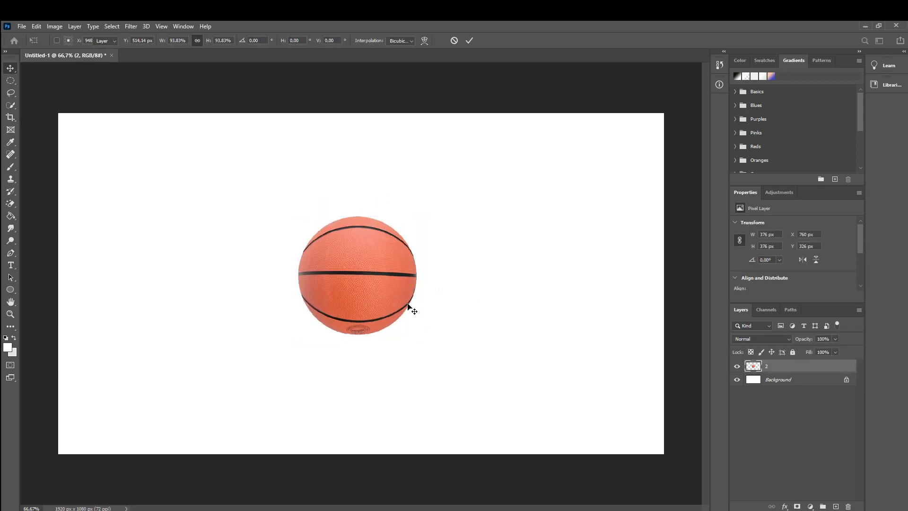
pyautogui.moveTo(366, 280); pyautogui.dragTo(386, 272)
pyautogui.click(439, 276)
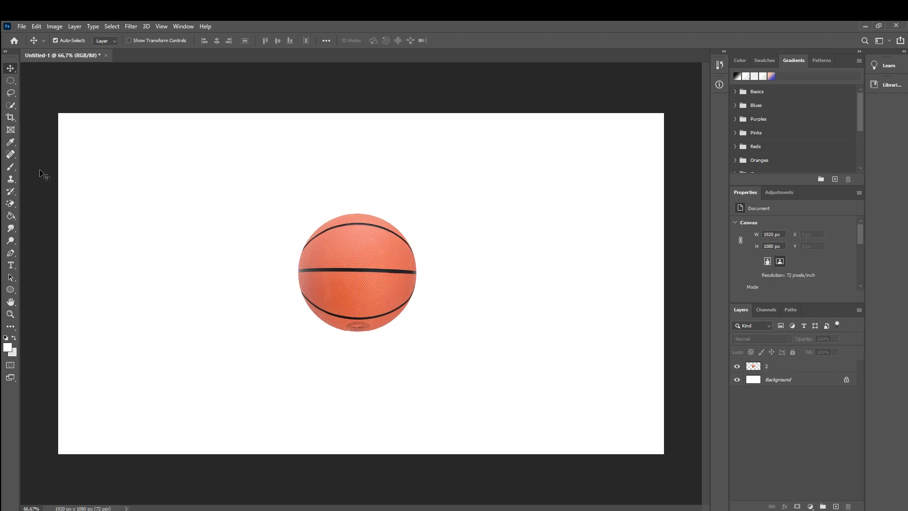
# Step: Add a new layer above the basketball layer and make a rectangular selection about 307 × 140 px just below the ball
pyautogui.click(799, 367)
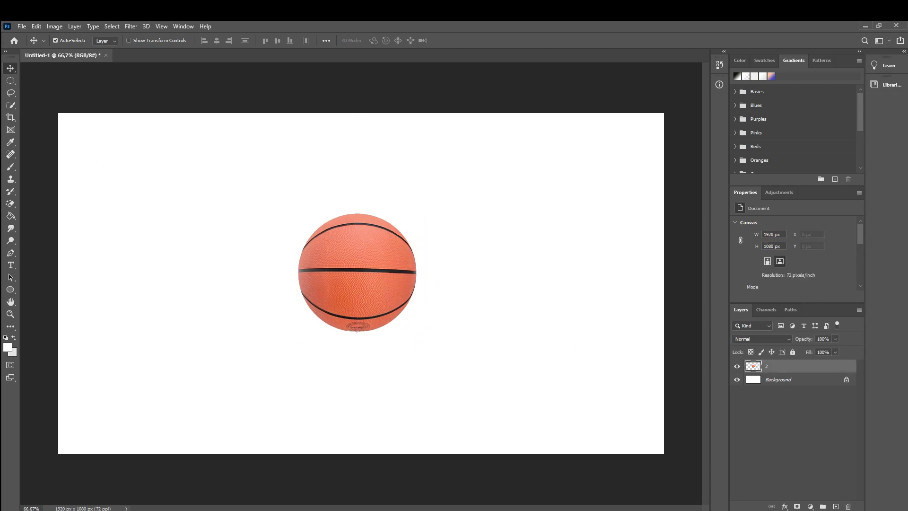
pyautogui.click(837, 506)
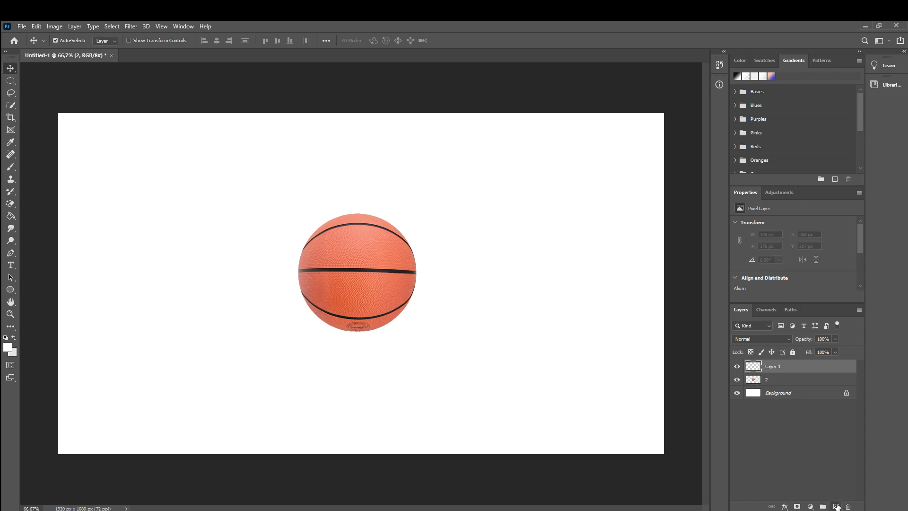
pyautogui.click(11, 81)
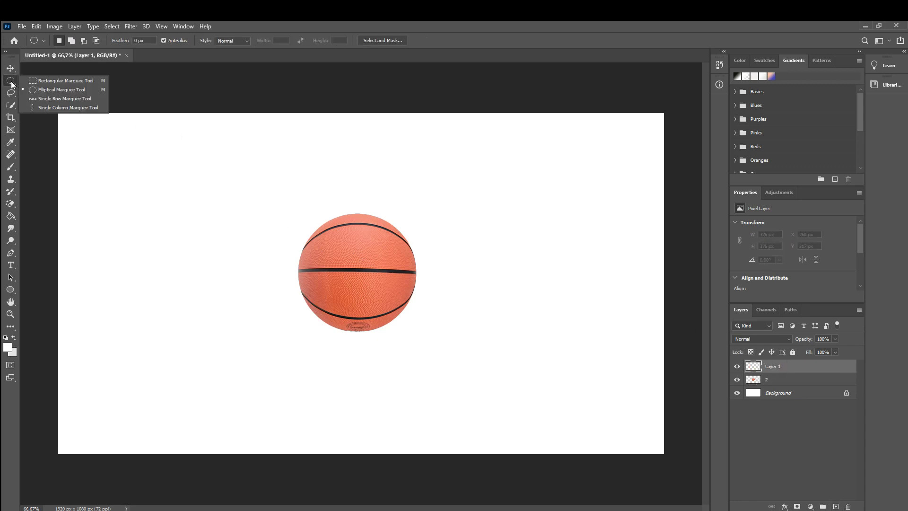
pyautogui.click(59, 81)
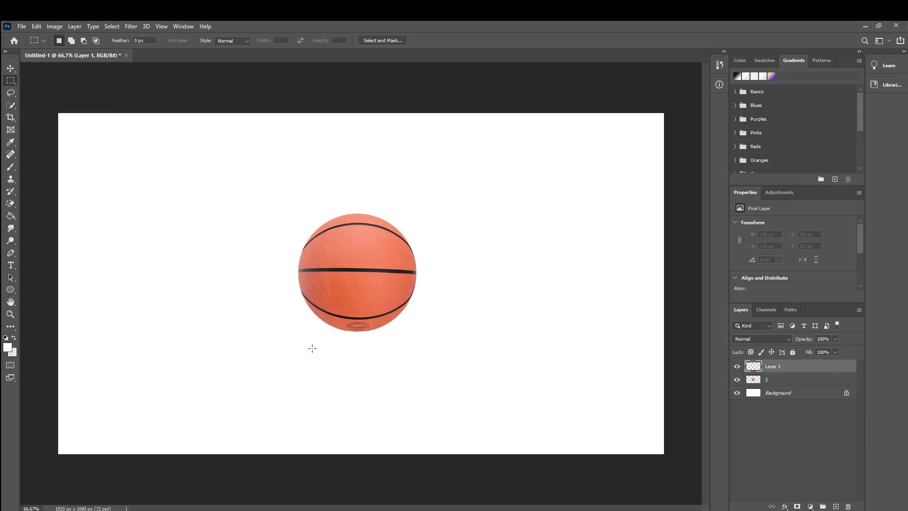
pyautogui.moveTo(312, 348); pyautogui.dragTo(409, 393)
# Step: Fill the rectangular selection with black (000000) using the Paint Bucket and clear the selection
pyautogui.press('i')
pyautogui.click(7, 348)
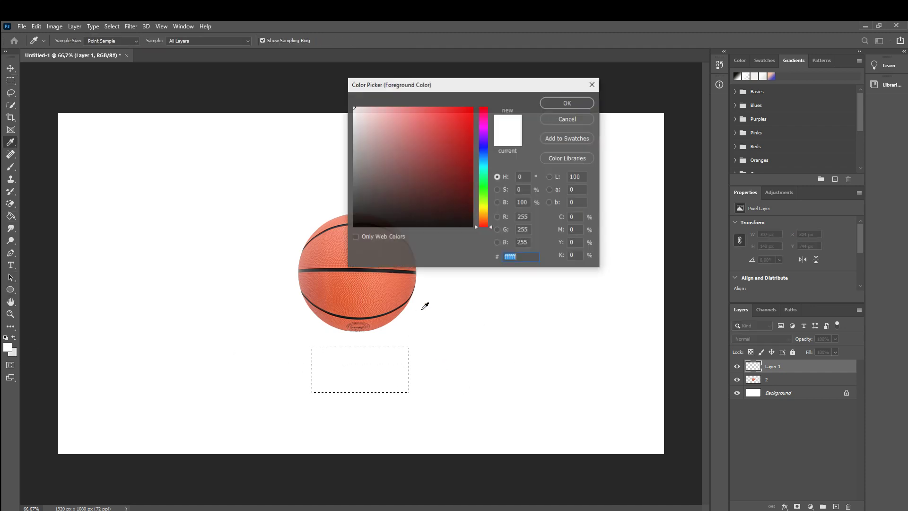
pyautogui.write('000000')
pyautogui.click(567, 103)
pyautogui.press('g')
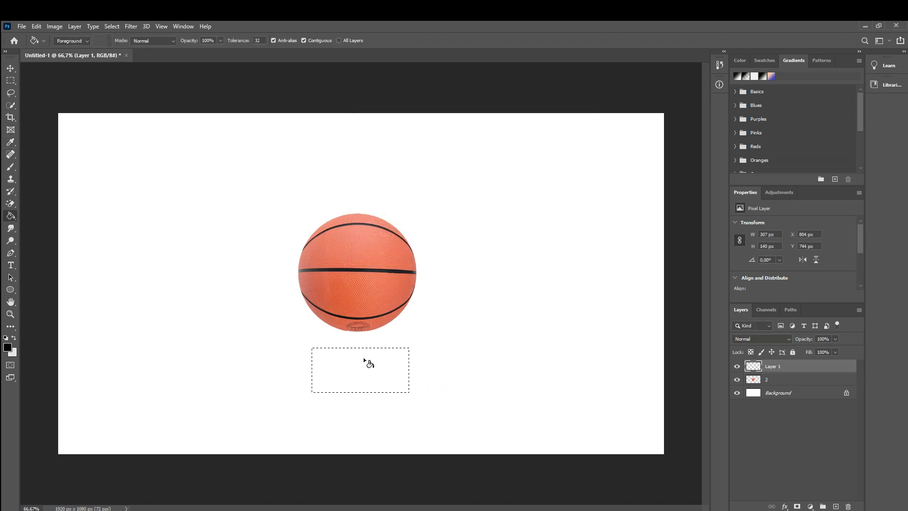
pyautogui.click(361, 369)
pyautogui.click(10, 69)
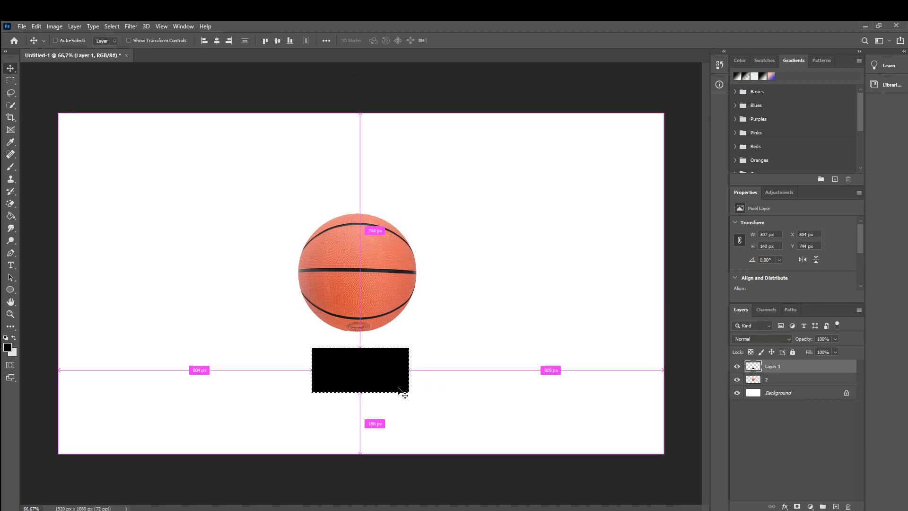
pyautogui.hotkey('ctrl', 'd')
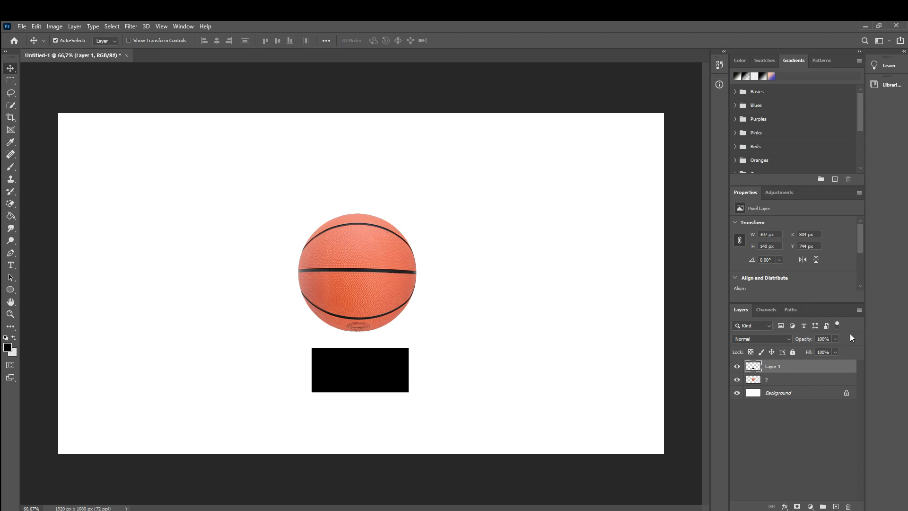
# Step: Try Layer 1 at 29% opacity and restore it to 100%
pyautogui.moveTo(809, 353); pyautogui.dragTo(805, 351)
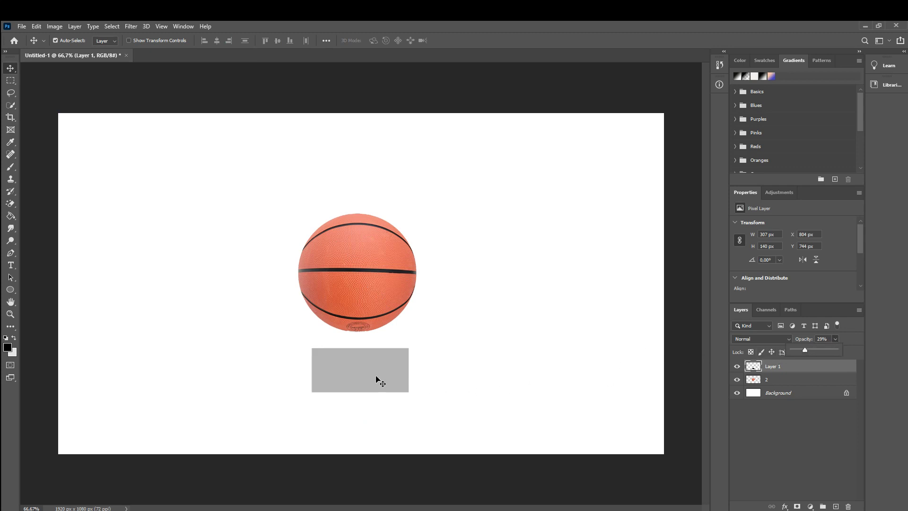
pyautogui.moveTo(808, 350); pyautogui.dragTo(843, 353)
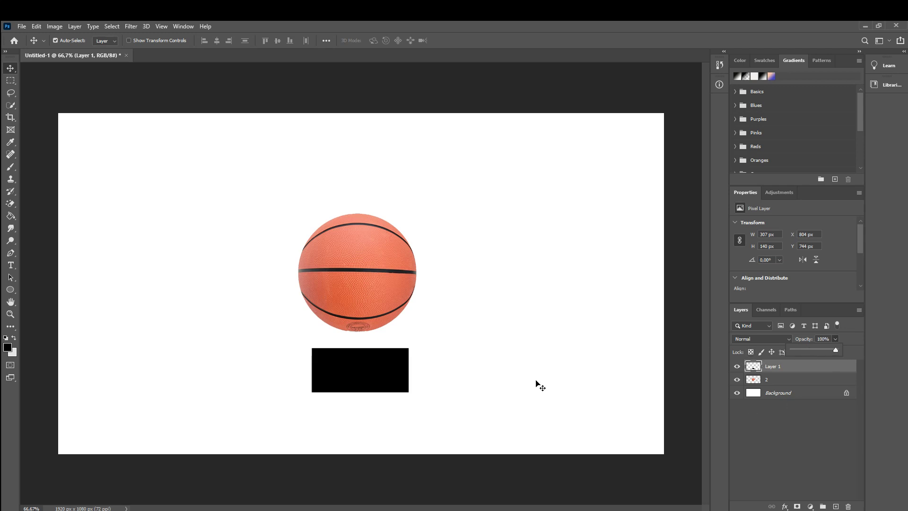
pyautogui.click(410, 379)
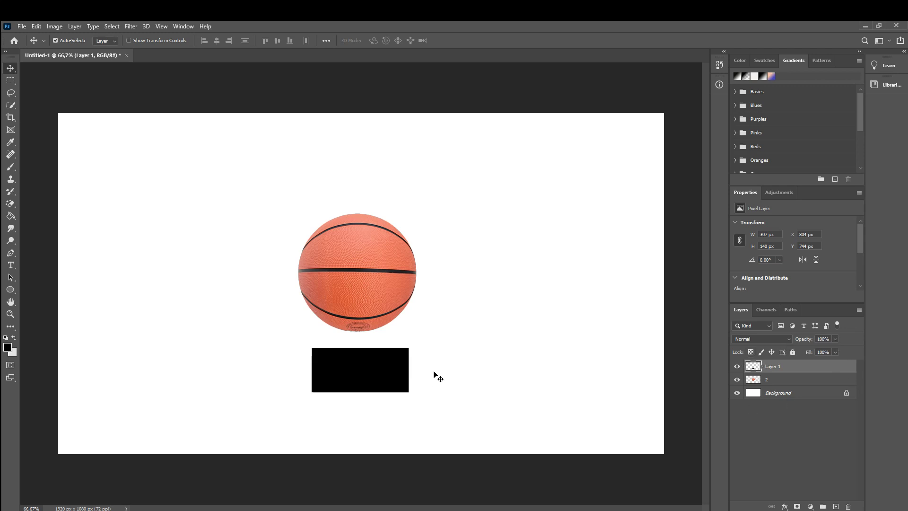
pyautogui.click(476, 341)
# Step: Apply a strong Gaussian Blur to the black rectangle, spreading it to about 669 × 516 px
pyautogui.click(364, 362)
pyautogui.click(137, 27)
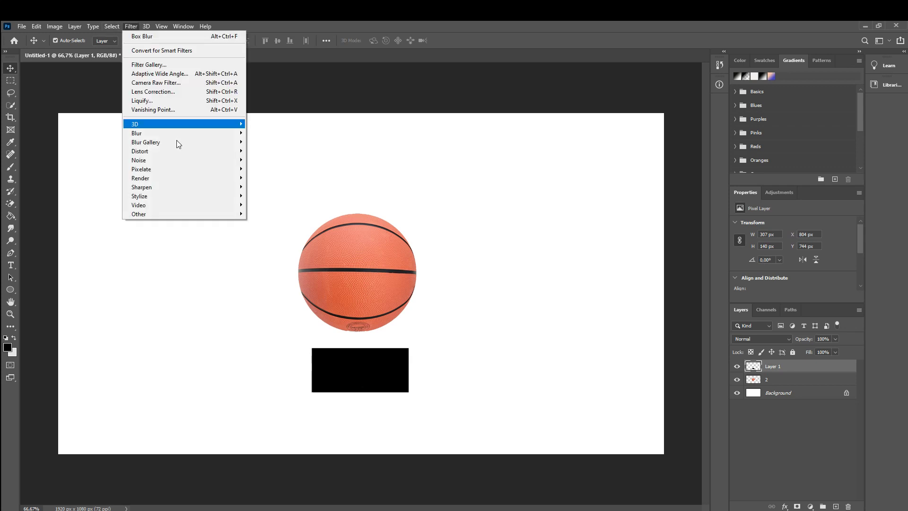
pyautogui.moveTo(166, 133)
pyautogui.click(277, 172)
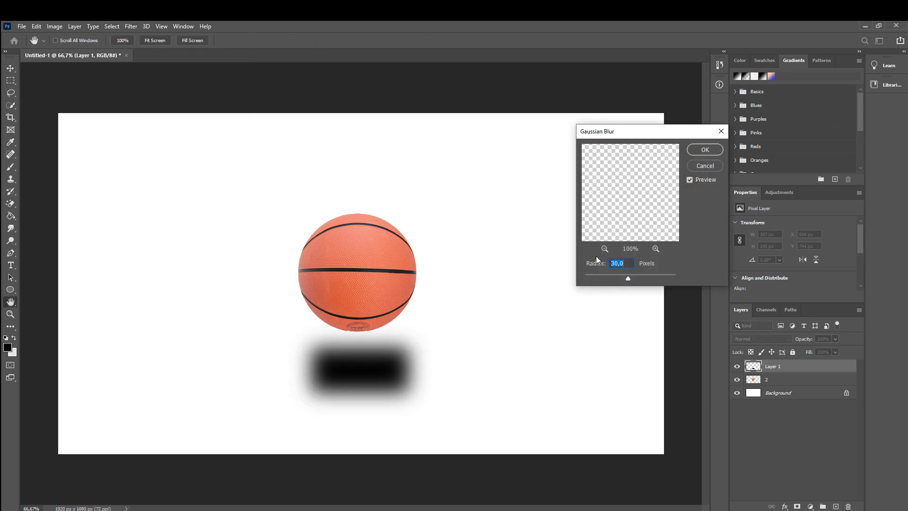
pyautogui.moveTo(609, 276); pyautogui.dragTo(632, 276)
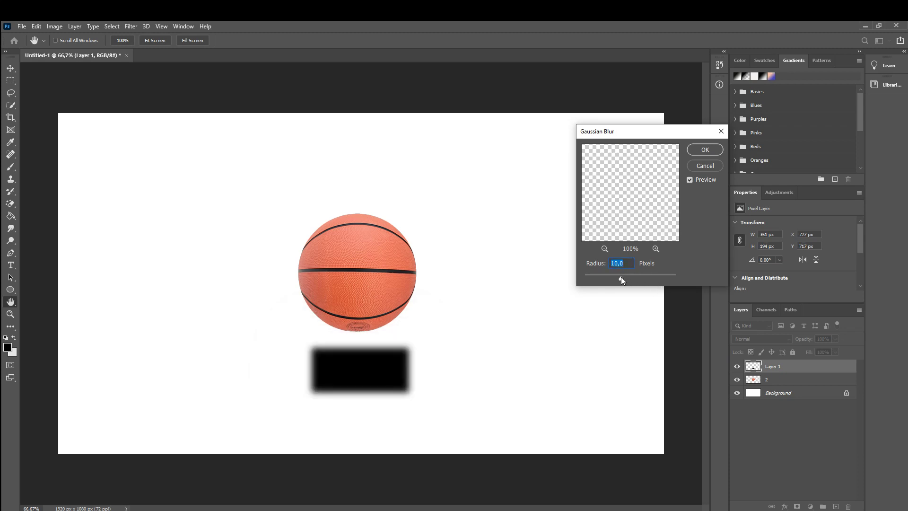
pyautogui.moveTo(625, 279); pyautogui.dragTo(632, 279)
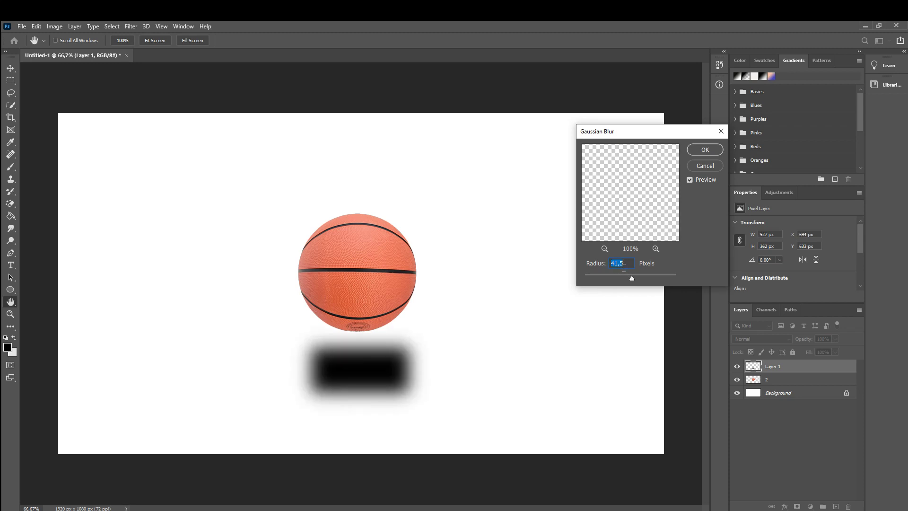
pyautogui.press('Return')
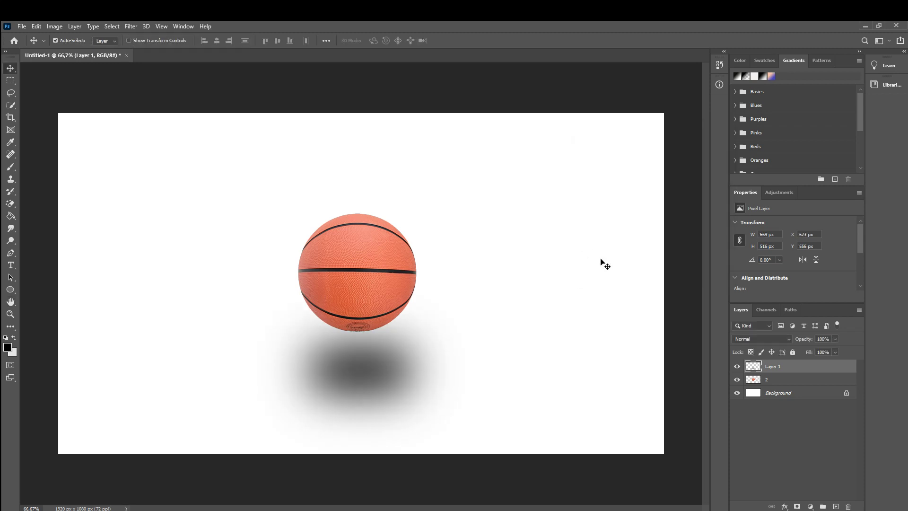
# Step: Apply a Box Blur to the shadow on Layer 1 to soften it further
pyautogui.click(112, 26)
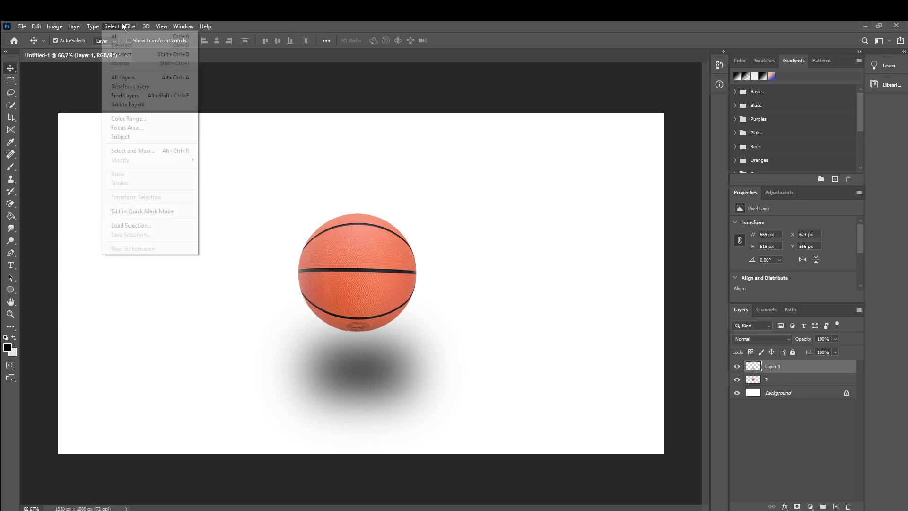
pyautogui.moveTo(131, 26)
pyautogui.moveTo(208, 133)
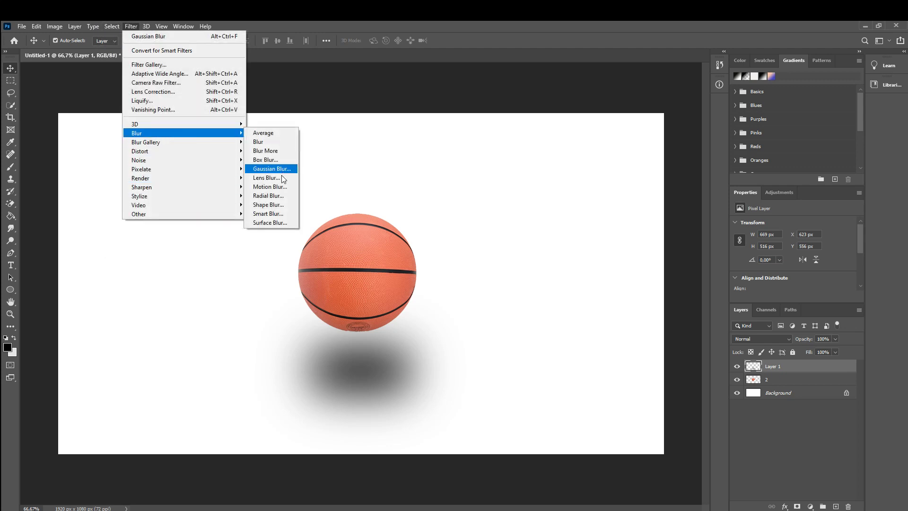
pyautogui.click(274, 160)
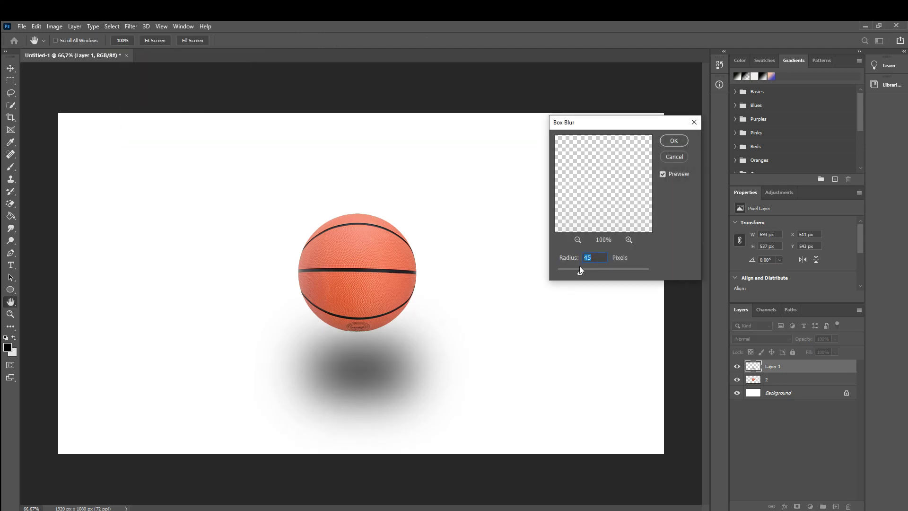
pyautogui.moveTo(580, 272)
pyautogui.mouseDown()
pyautogui.moveTo(595, 273)
pyautogui.moveTo(584, 273)
pyautogui.mouseUp()
pyautogui.click(602, 272)
pyautogui.write('100')
pyautogui.press('Return')
# Step: Scale the blurred shadow on Layer 1 proportionally to about 598 × 460 px and recentre it beneath the basketball
pyautogui.hotkey('ctrl', 't')
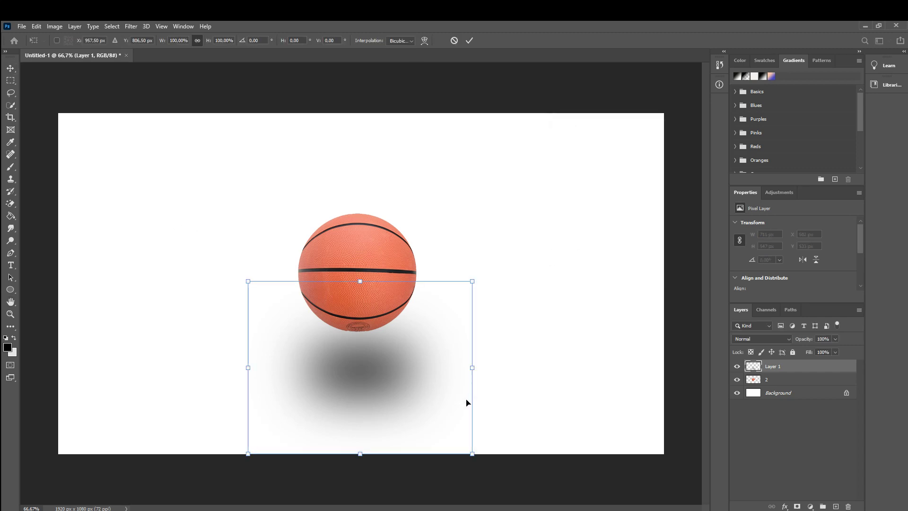
pyautogui.moveTo(472, 282); pyautogui.dragTo(450, 296)
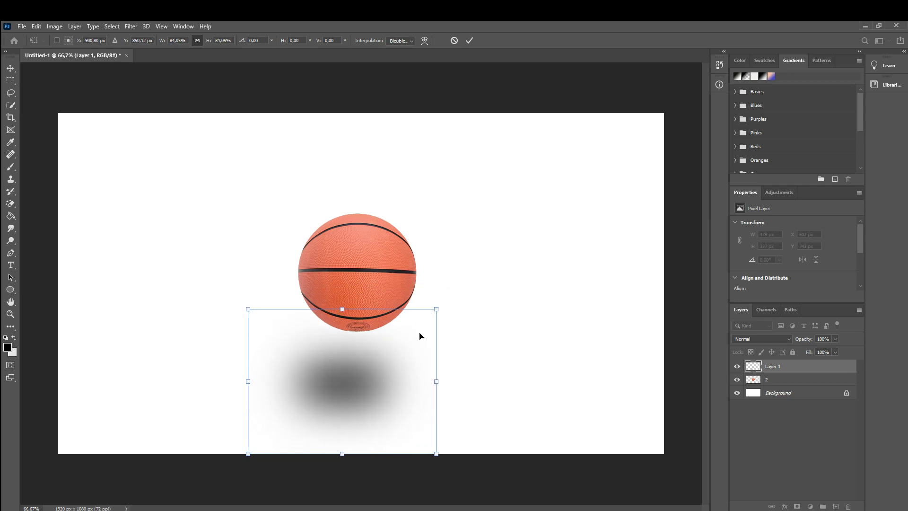
pyautogui.moveTo(383, 360); pyautogui.dragTo(368, 342)
pyautogui.press('Return')
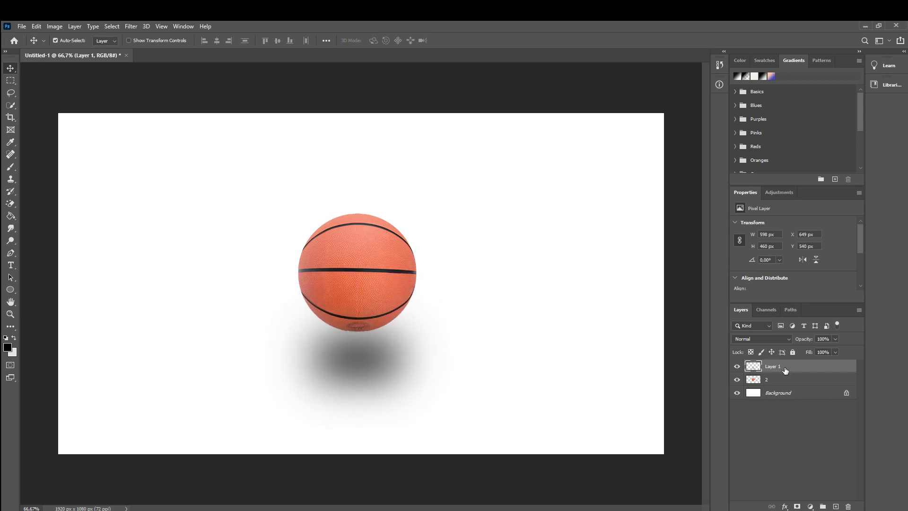
# Step: Place Layer 1 below the basketball layer 2 and move the shadow up closer to the ball
pyautogui.moveTo(771, 366); pyautogui.dragTo(771, 386)
pyautogui.moveTo(359, 357)
pyautogui.mouseDown()
pyautogui.moveTo(359, 297)
pyautogui.moveTo(368, 355)
pyautogui.moveTo(385, 335)
pyautogui.moveTo(440, 323)
pyautogui.moveTo(371, 349)
pyautogui.mouseUp()
pyautogui.click(467, 335)
pyautogui.click(426, 346)
# Step: Lower the opacity of the shadow on Layer 1 to 91%
pyautogui.moveTo(835, 338); pyautogui.dragTo(829, 351)
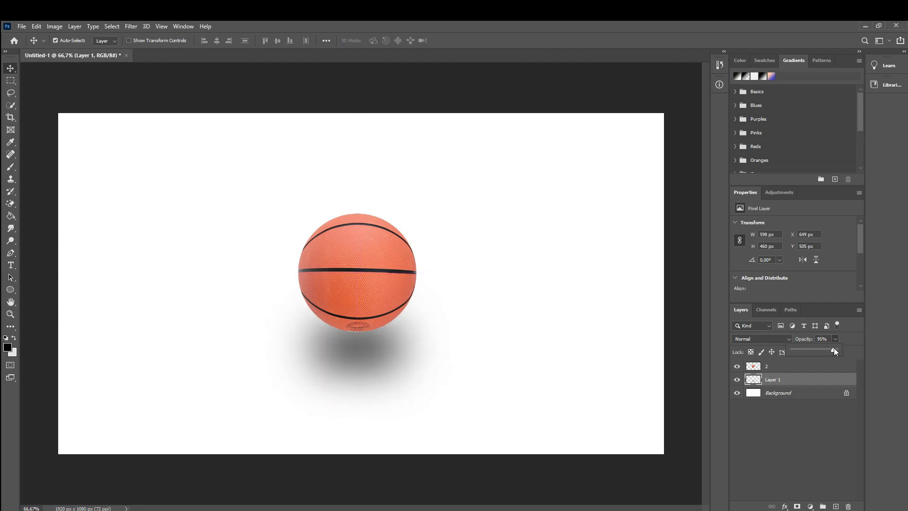
pyautogui.click(620, 269)
pyautogui.click(568, 289)
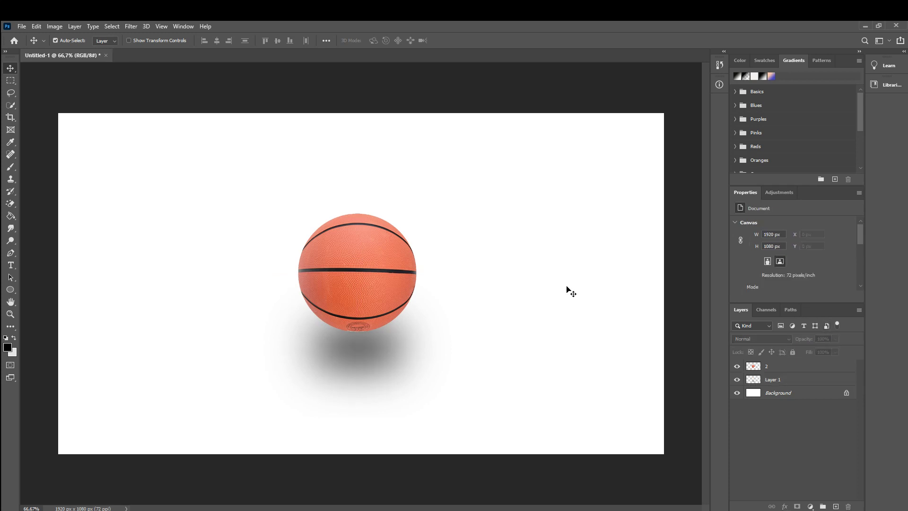
# Step: Examine the soft shadow beneath the basketball up close and at full-canvas view
pyautogui.click(356, 346)
pyautogui.click(494, 321)
pyautogui.click(392, 344)
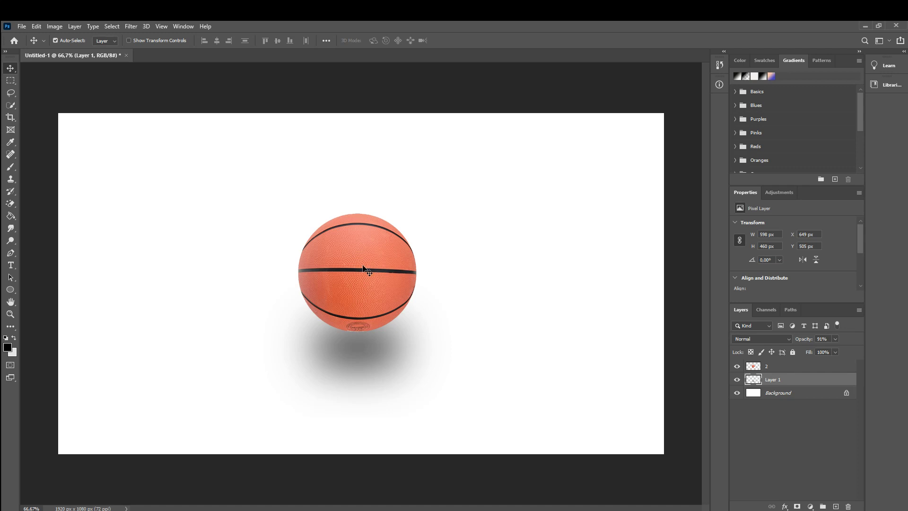
pyautogui.hotkey('ctrl', '+')
pyautogui.hotkey('ctrl', '+')
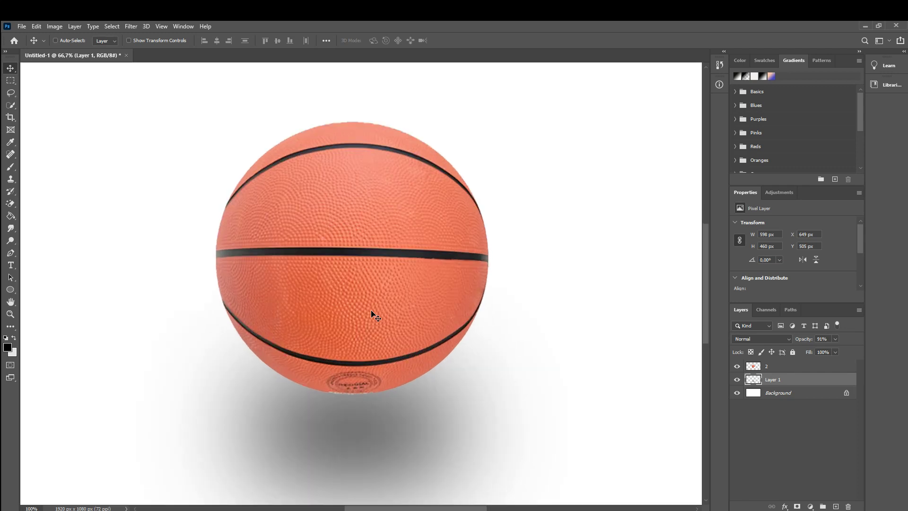
pyautogui.moveTo(348, 306); pyautogui.dragTo(362, 237)
pyautogui.hotkey('ctrl', '-')
pyautogui.hotkey('ctrl', '-')
pyautogui.hotkey('ctrl', '-')
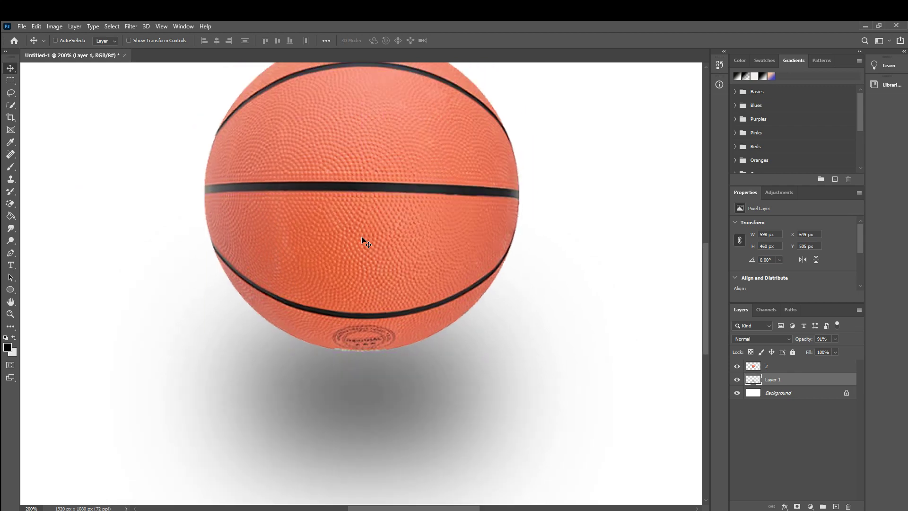
pyautogui.keyDown('ctrl'); pyautogui.click(530, 269); pyautogui.keyUp('ctrl')
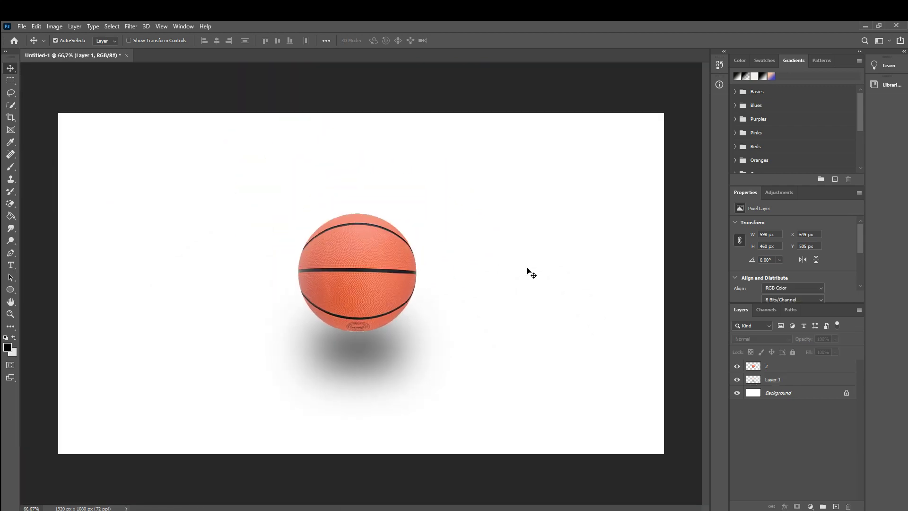
# Step: Delete the blurred shadow on Layer 1 and move the basketball slightly up and to the right
pyautogui.click(357, 349)
pyautogui.press('Delete')
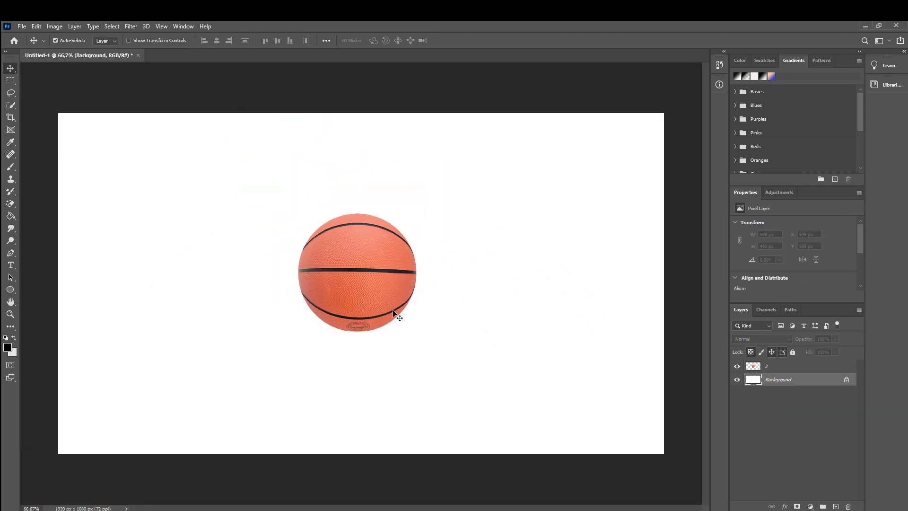
pyautogui.moveTo(356, 286); pyautogui.dragTo(472, 229)
pyautogui.moveTo(381, 316); pyautogui.dragTo(380, 324)
pyautogui.moveTo(467, 240); pyautogui.dragTo(372, 286)
pyautogui.click(558, 299)
# Step: Create a new layer and draw a flat elliptical selection about 337 × 40 px just below the basketball
pyautogui.click(11, 82)
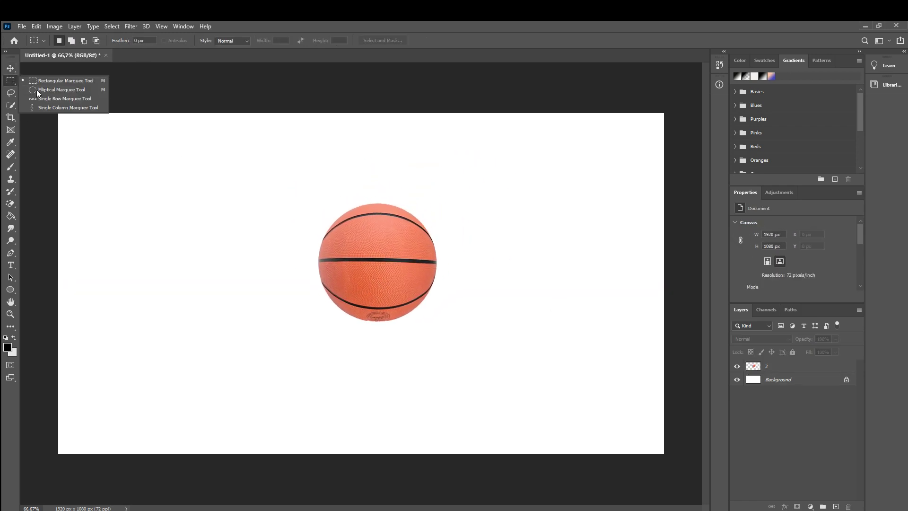
pyautogui.click(38, 90)
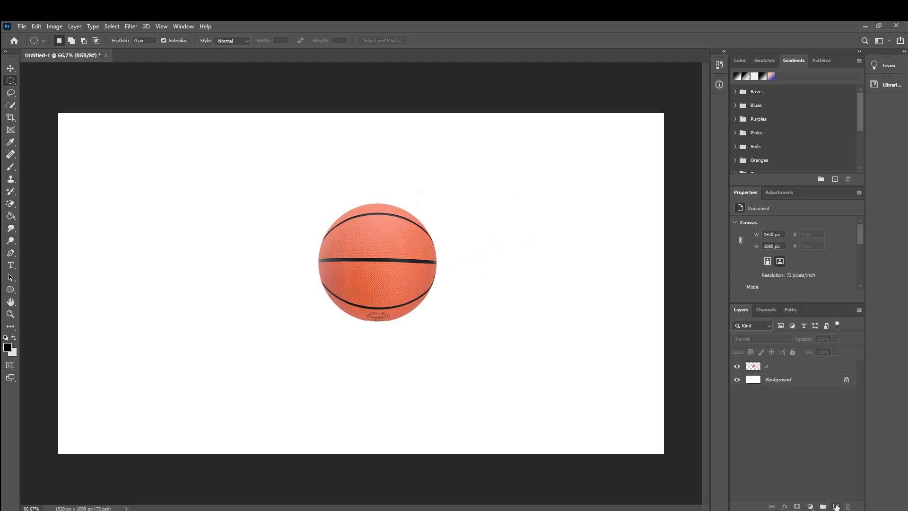
pyautogui.click(836, 506)
pyautogui.moveTo(328, 321)
pyautogui.mouseDown()
pyautogui.moveTo(408, 376)
pyautogui.moveTo(463, 371)
pyautogui.moveTo(461, 354)
pyautogui.mouseUp()
pyautogui.moveTo(337, 341)
pyautogui.mouseDown()
pyautogui.moveTo(461, 359)
pyautogui.moveTo(445, 355)
pyautogui.mouseUp()
# Step: Fill the elliptical selection with black using the Paint Bucket and clear the selection
pyautogui.press('g')
pyautogui.click(403, 353)
pyautogui.hotkey('ctrl', 'd')
pyautogui.click(10, 68)
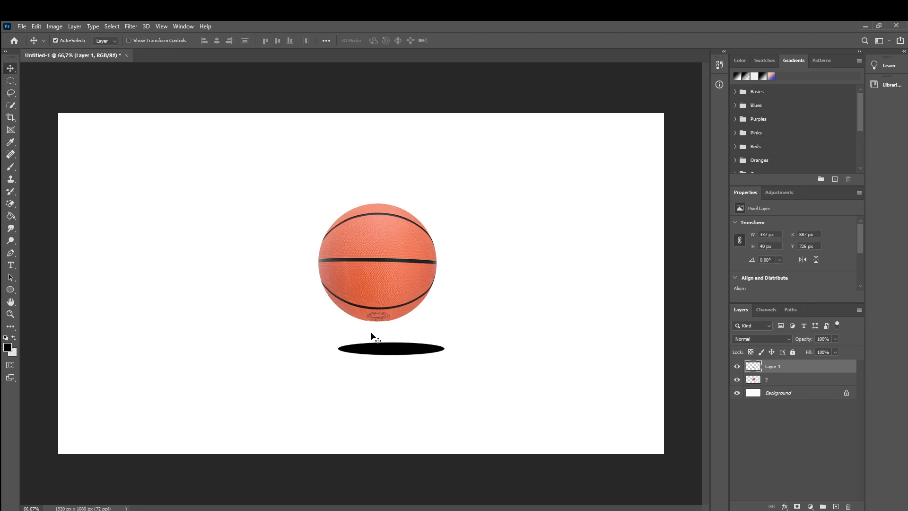
# Step: Apply a Gaussian Blur with a 20-pixel radius to the black ellipse
pyautogui.click(131, 26)
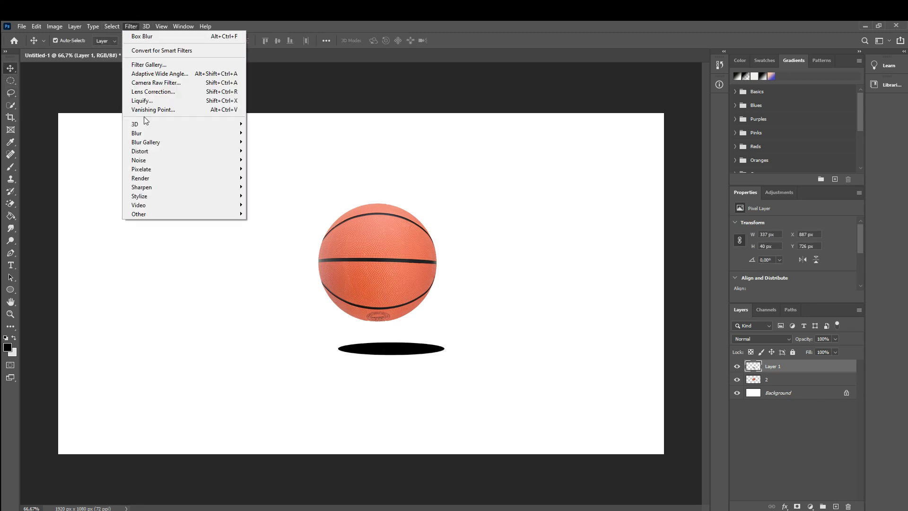
pyautogui.moveTo(158, 134)
pyautogui.click(272, 169)
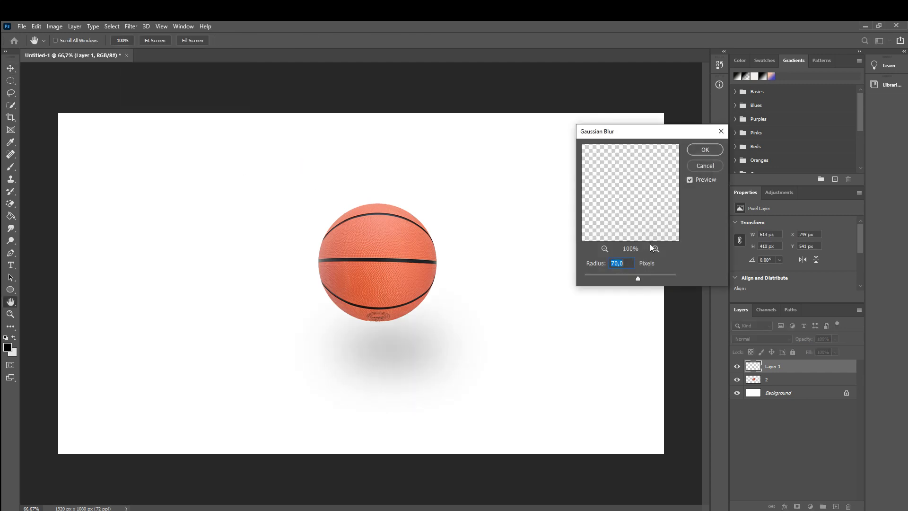
pyautogui.moveTo(638, 277); pyautogui.dragTo(622, 277)
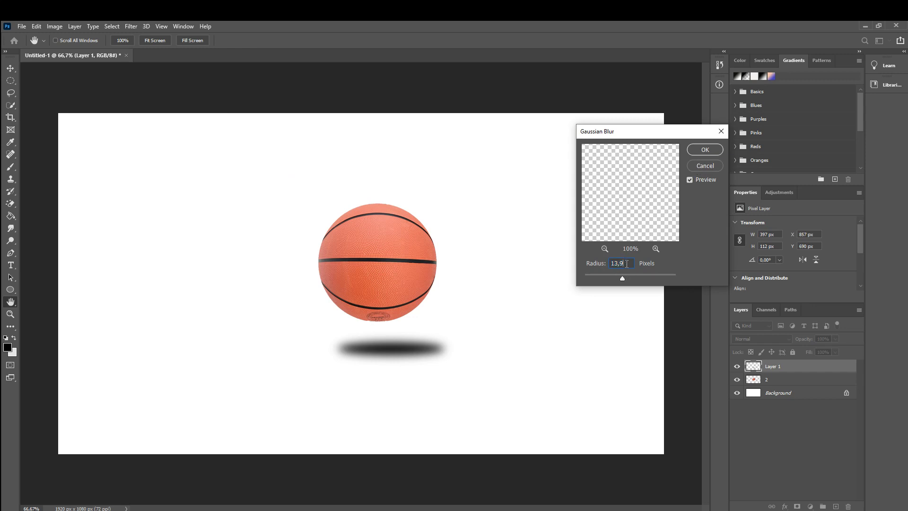
pyautogui.doubleClick(627, 263)
pyautogui.write('20')
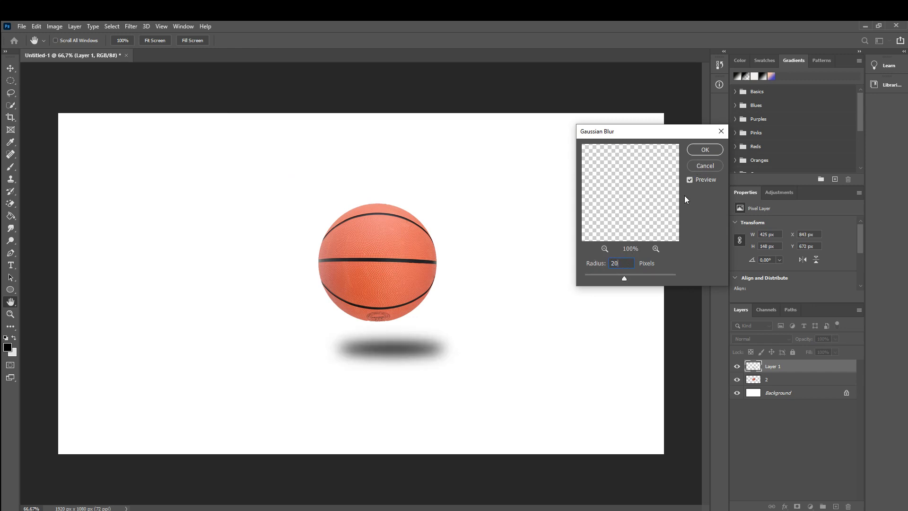
pyautogui.press('Return')
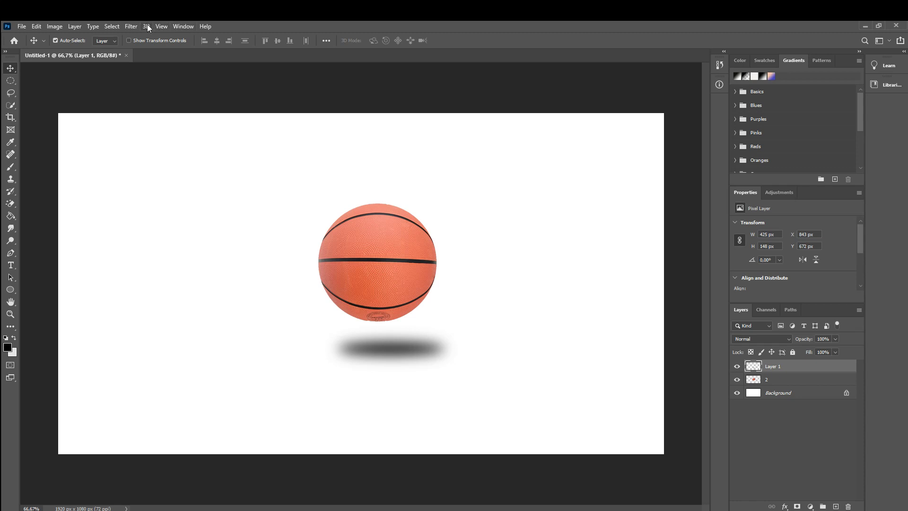
# Step: Apply a Box Blur with a 21-pixel radius to the elliptical shadow
pyautogui.click(132, 27)
pyautogui.click(425, 370)
pyautogui.click(128, 27)
pyautogui.moveTo(166, 137)
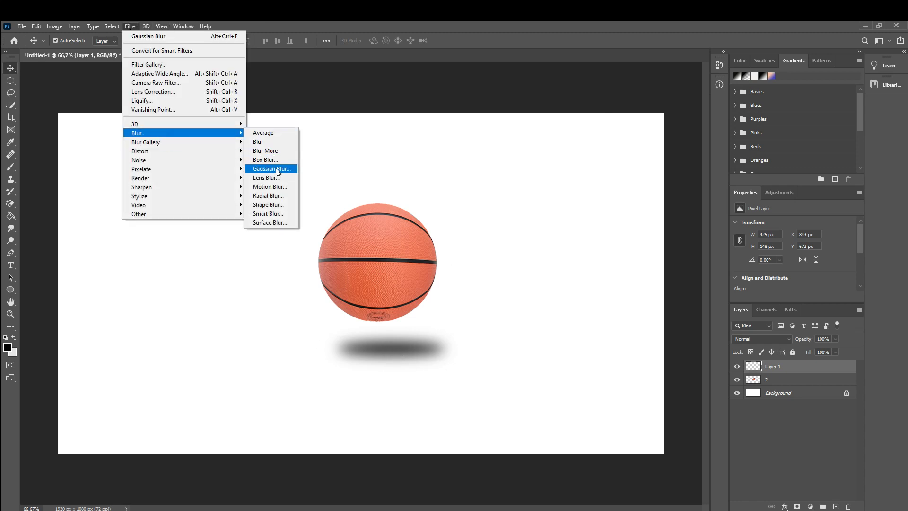
pyautogui.click(271, 159)
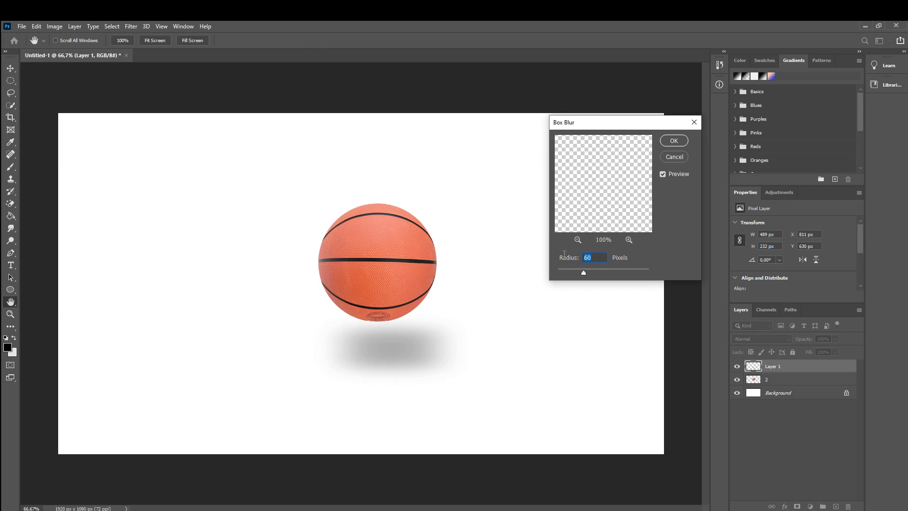
pyautogui.moveTo(576, 272); pyautogui.dragTo(567, 274)
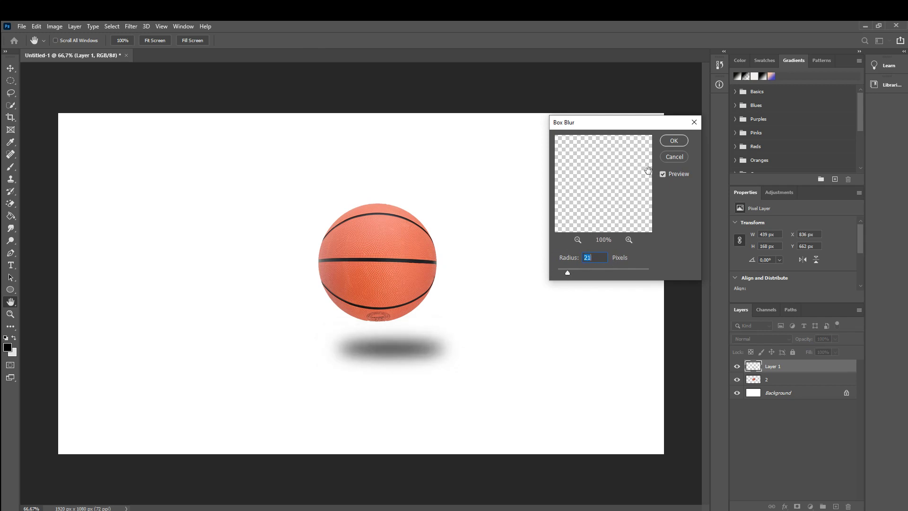
pyautogui.press('Return')
# Step: Centre the elliptical shadow beneath the basketball and place Layer 1 below layer 2
pyautogui.press('v')
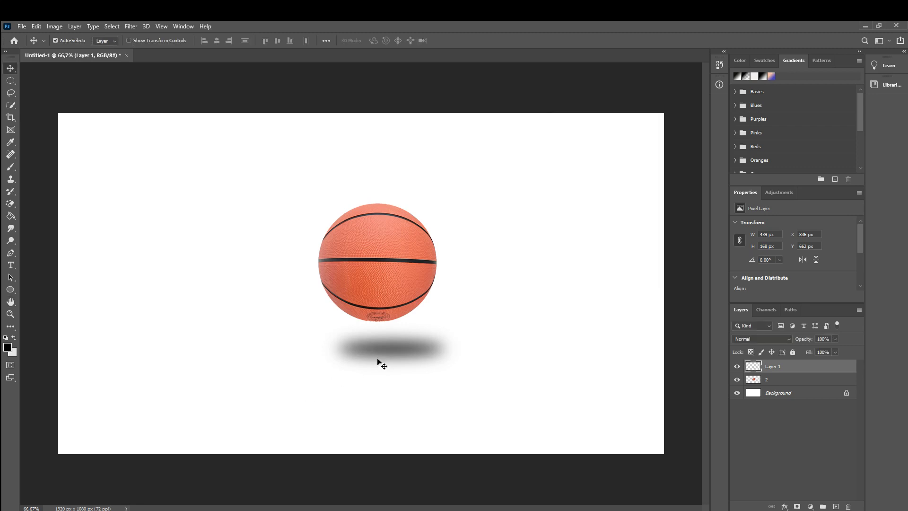
pyautogui.moveTo(377, 361)
pyautogui.mouseDown()
pyautogui.moveTo(404, 342)
pyautogui.moveTo(375, 348)
pyautogui.moveTo(395, 345)
pyautogui.moveTo(386, 348)
pyautogui.mouseUp()
pyautogui.moveTo(762, 366); pyautogui.dragTo(763, 379)
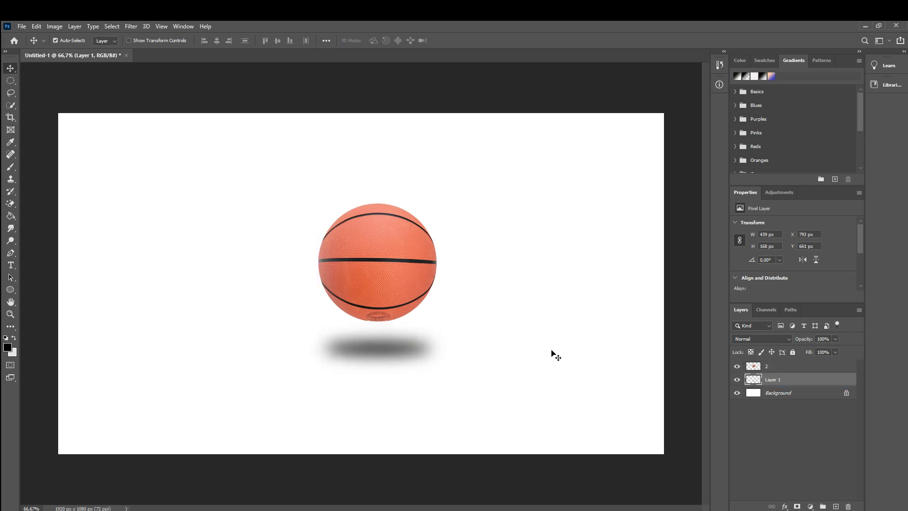
pyautogui.moveTo(391, 352)
pyautogui.mouseDown()
pyautogui.moveTo(395, 341)
pyautogui.moveTo(393, 356)
pyautogui.mouseUp()
pyautogui.click(576, 384)
pyautogui.click(379, 349)
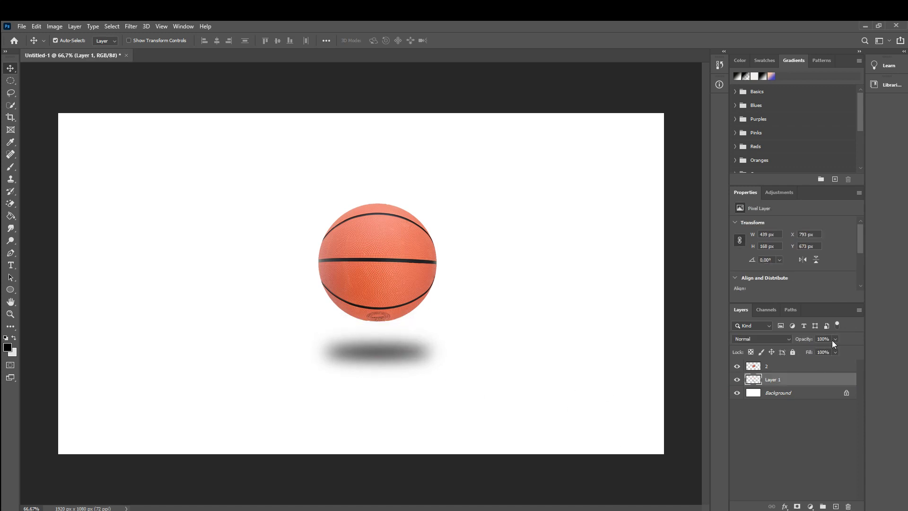
# Step: Lower the elliptical shadow's opacity to 82% and nudge it slightly closer to the ball
pyautogui.moveTo(832, 348); pyautogui.dragTo(832, 350)
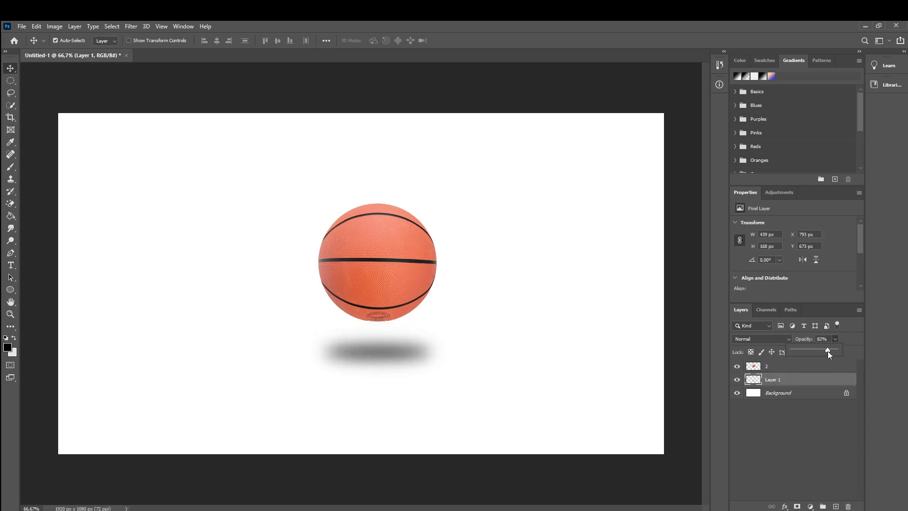
pyautogui.click(544, 341)
pyautogui.moveTo(408, 352); pyautogui.dragTo(408, 353)
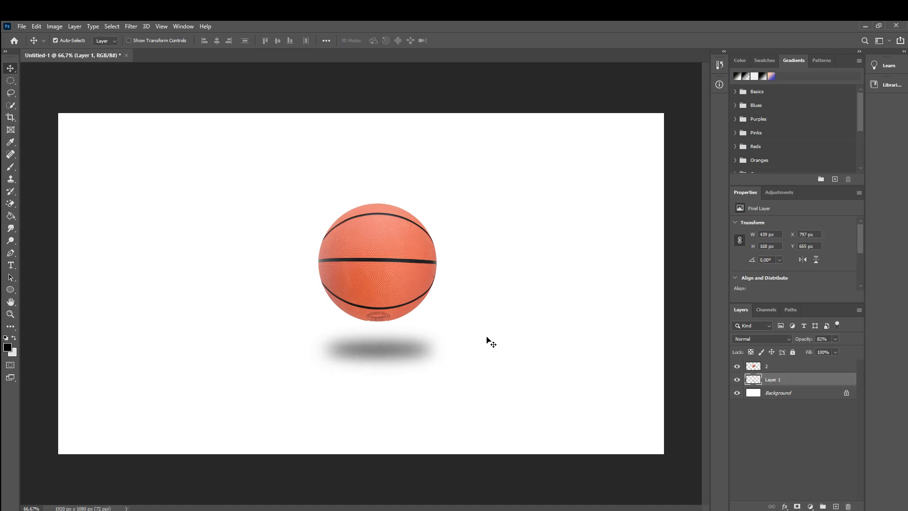